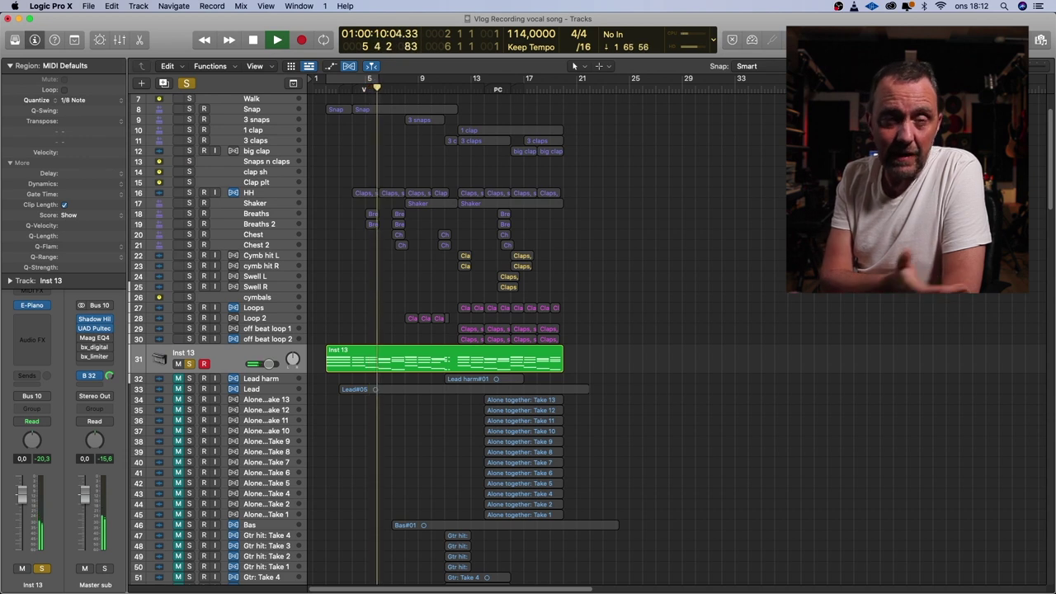
# - Stop the song playback
pyautogui.press('space')
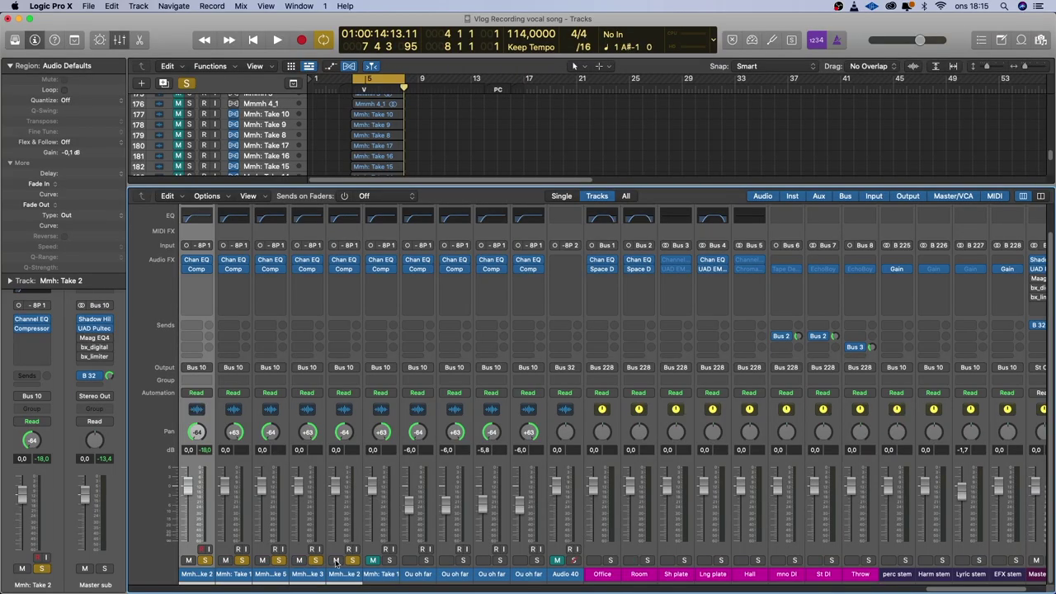
# - Play the song and solo Do do doo: Take 1 and Take 12 alongside Take 8
pyautogui.press('space')
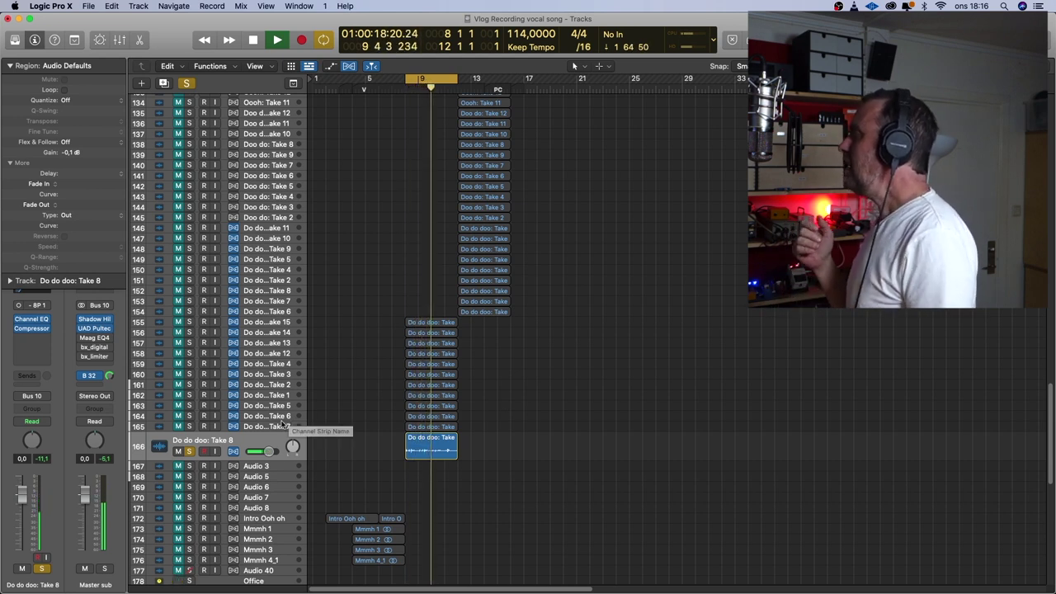
pyautogui.click(226, 397)
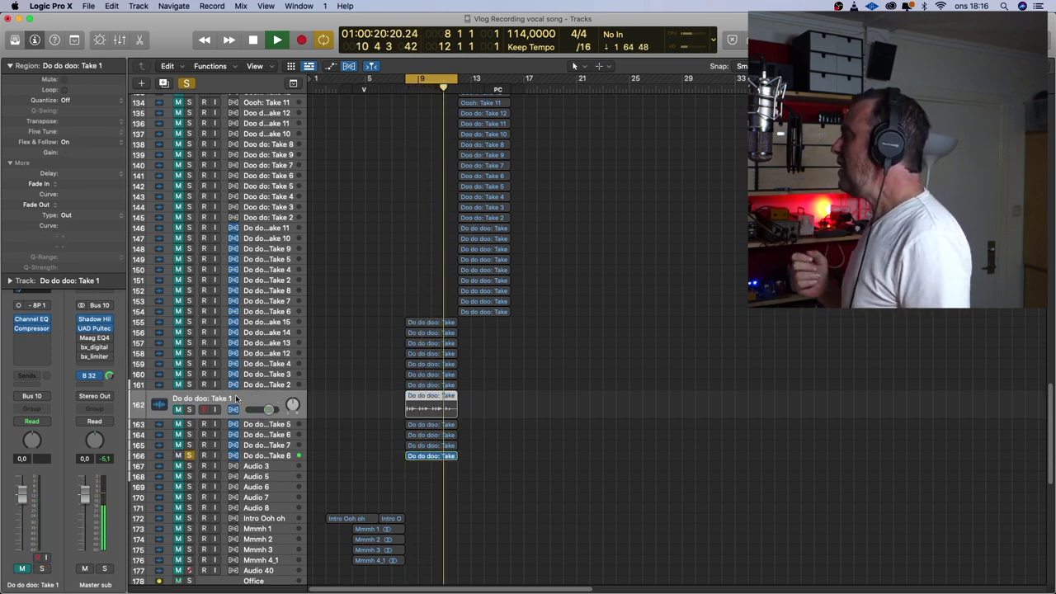
pyautogui.click(189, 409)
pyautogui.click(293, 354)
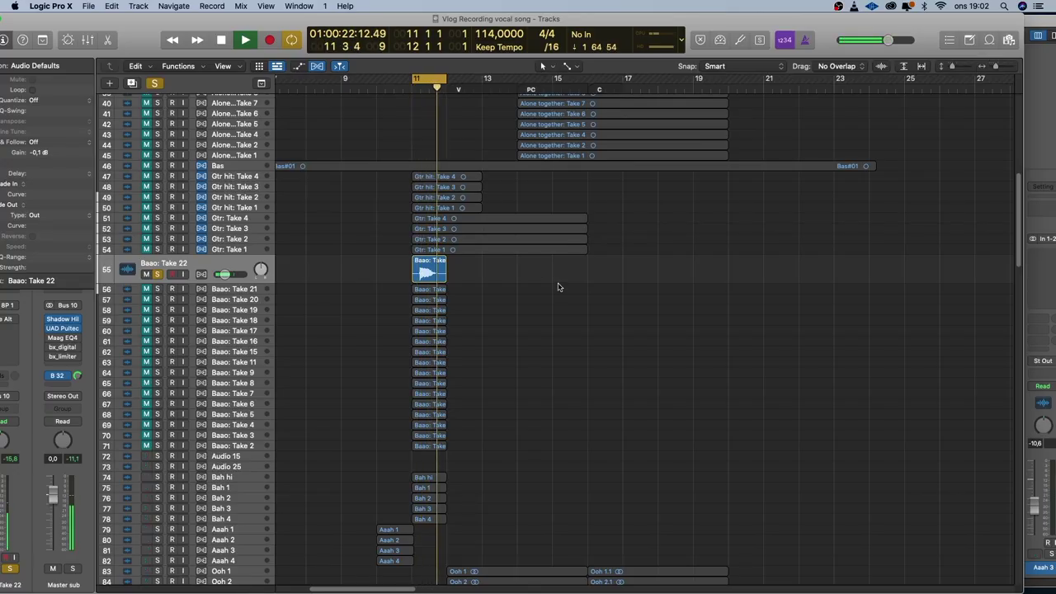
# - Stop playback, show the mixer, and restart playback from the start point
pyautogui.press('space')
pyautogui.press('x')
pyautogui.press('space')
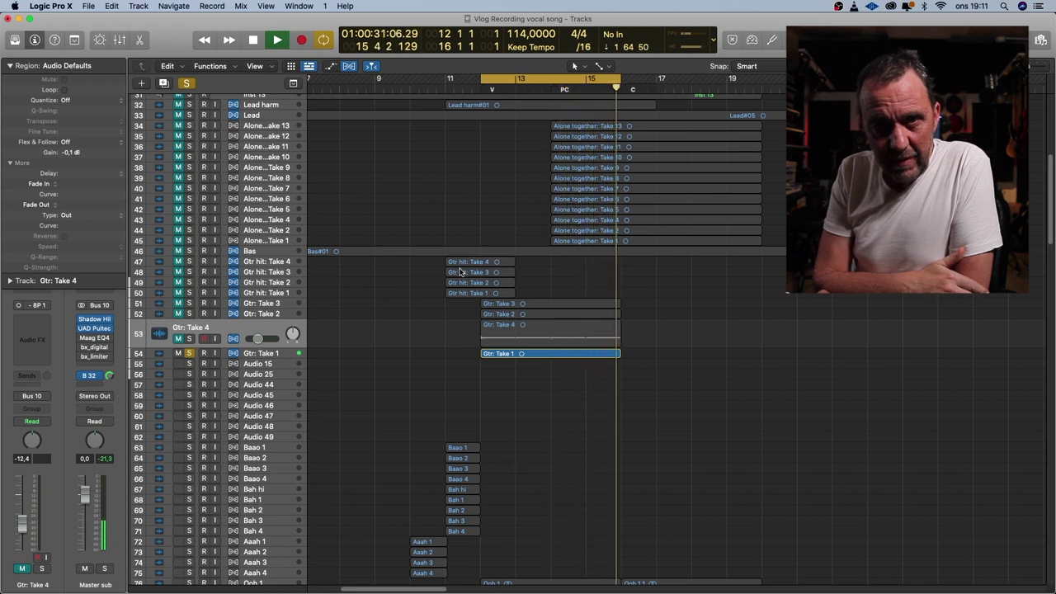
# - Stop playback, select the Gtr: Take 4 region and return the playhead to bar 12
pyautogui.press('space')
pyautogui.keyDown('shift'); pyautogui.click(528, 330); pyautogui.keyUp('shift')
pyautogui.press('Return')
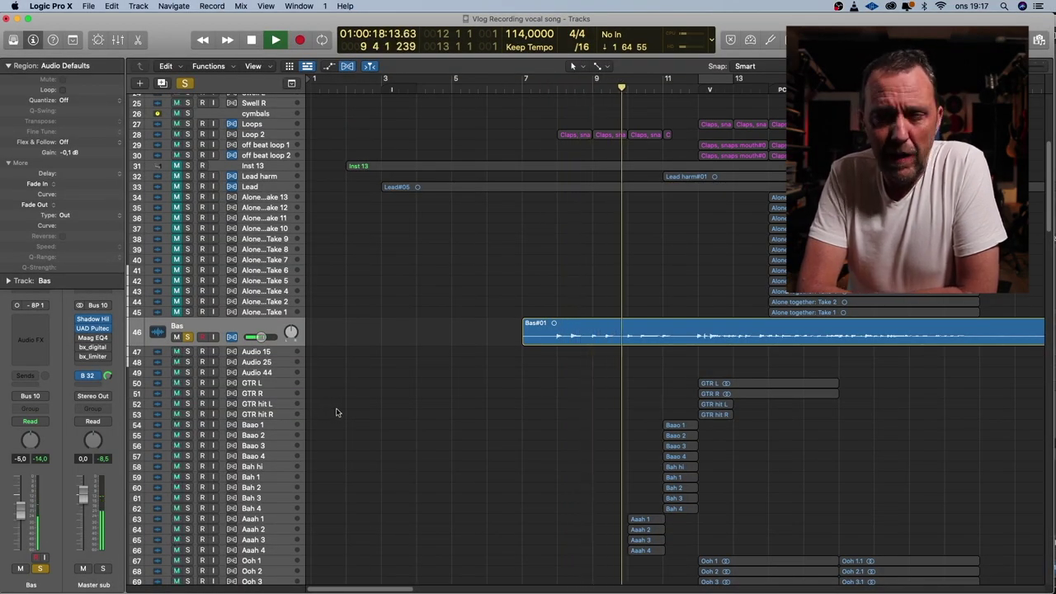
# - Stop playback and open the Bas#01 region in the Flex Pitch editor
pyautogui.press('space')
pyautogui.click(562, 325)
pyautogui.doubleClick(562, 325)
# - Audition from bar 8, then raise the note near bar 12 and select its neighbour
pyautogui.press('space')
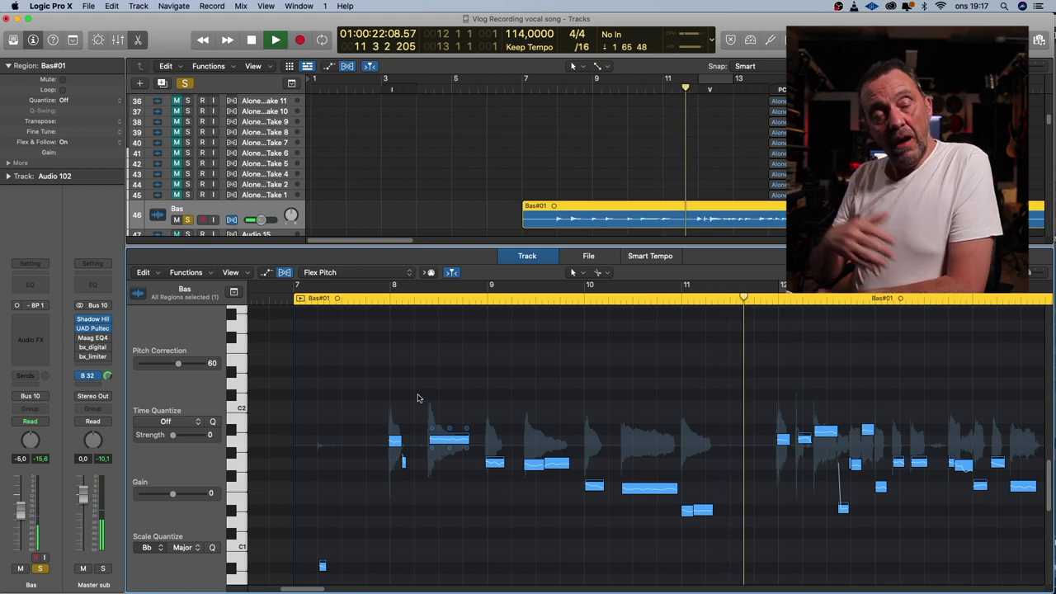
pyautogui.press('space')
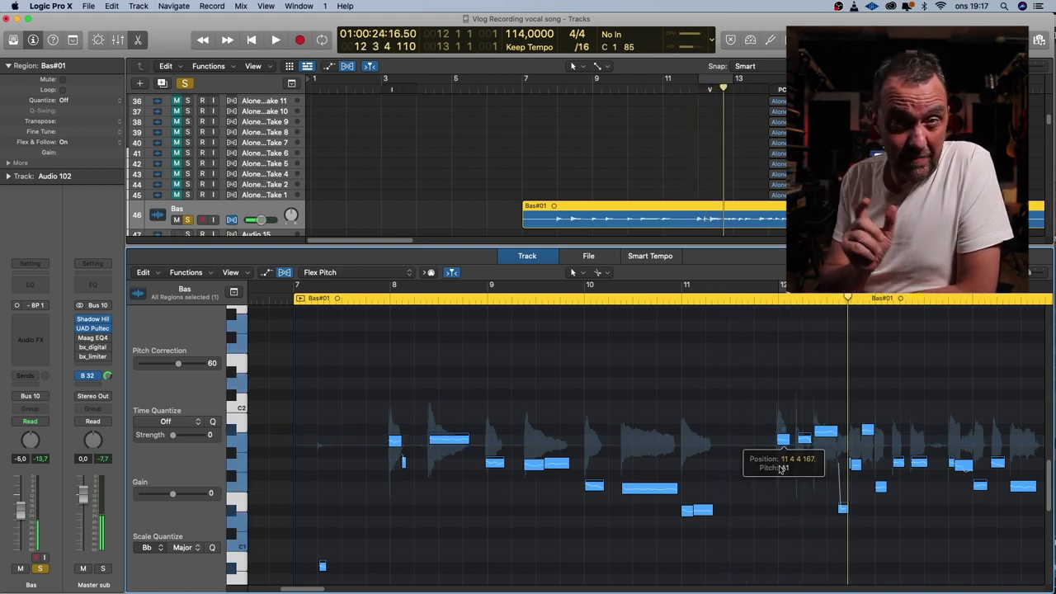
pyautogui.moveTo(782, 439); pyautogui.dragTo(812, 428)
pyautogui.click(826, 431)
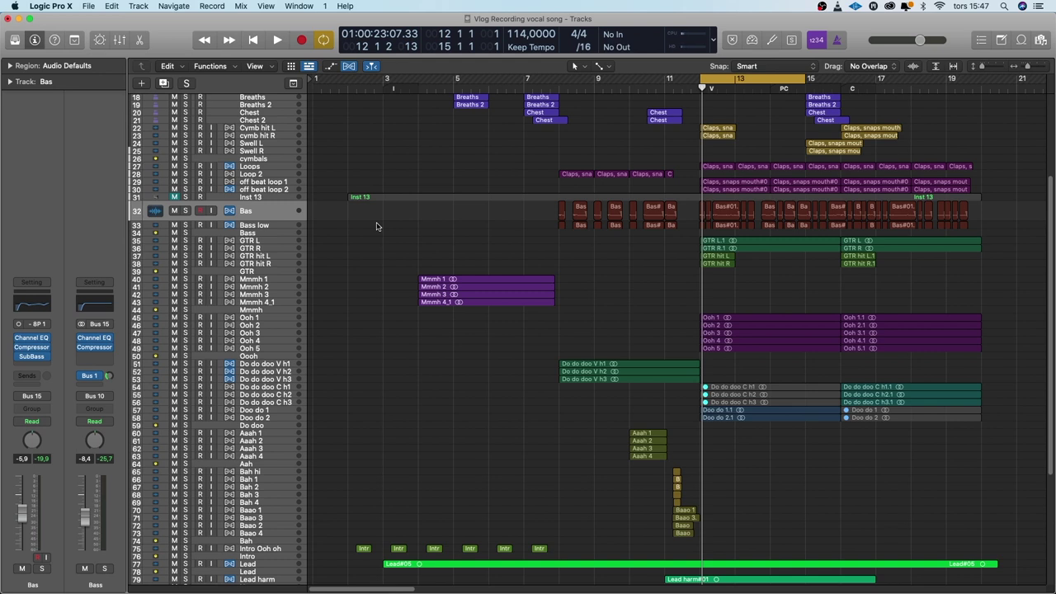
# - Select the nine Bas regions inside the cycle range
pyautogui.click(278, 213)
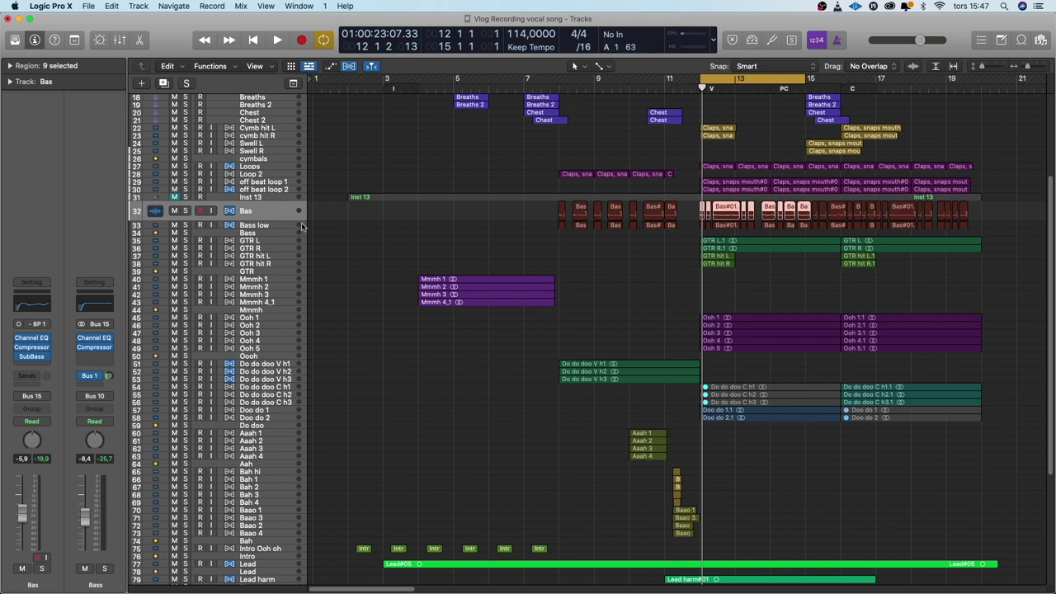
# - Show the mixer, solo the Bas track and listen to it
pyautogui.press('x')
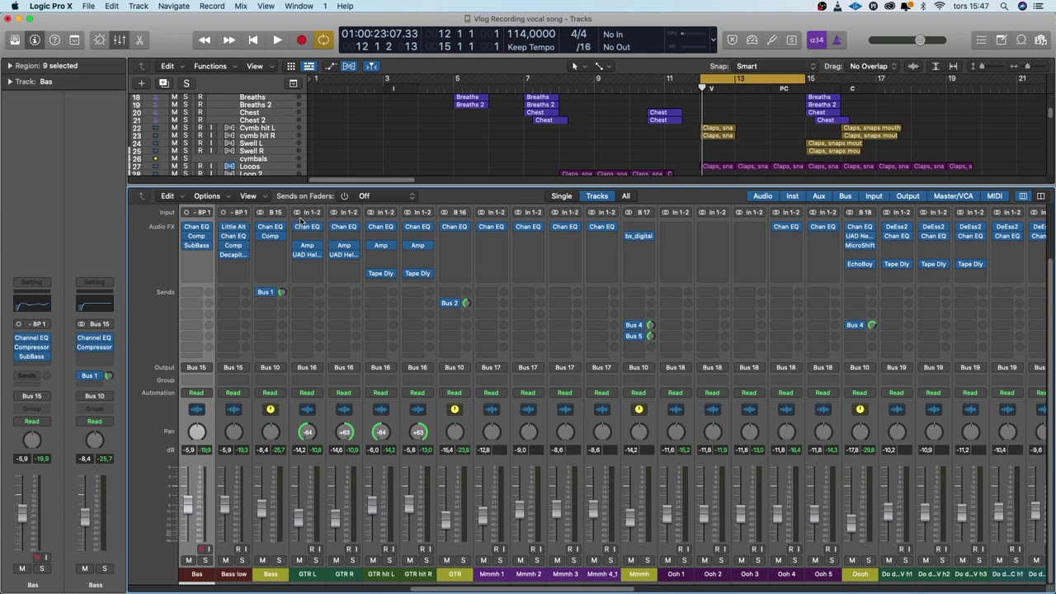
pyautogui.click(206, 561)
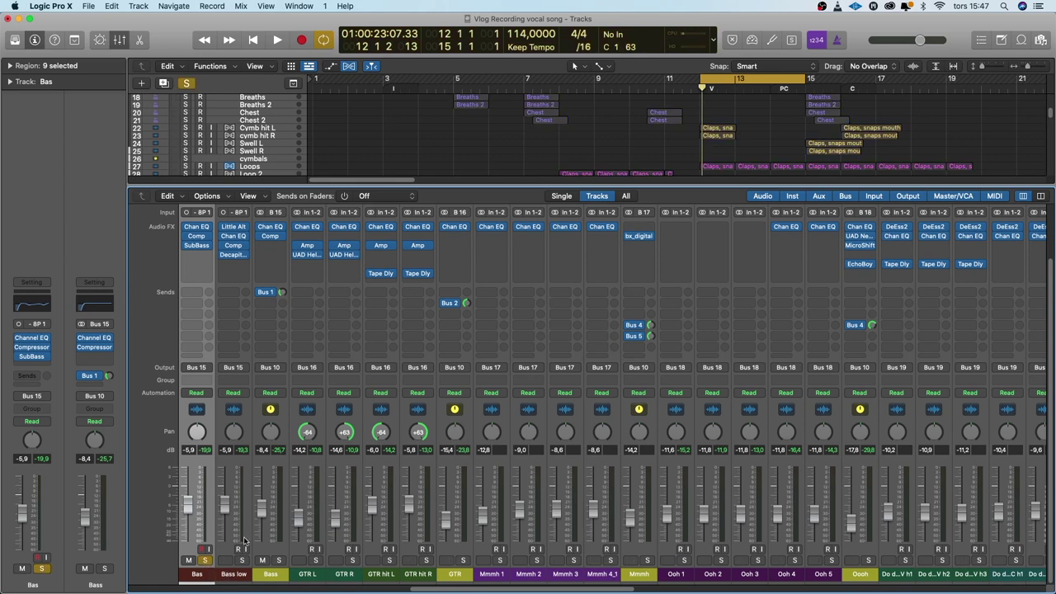
pyautogui.press('space')
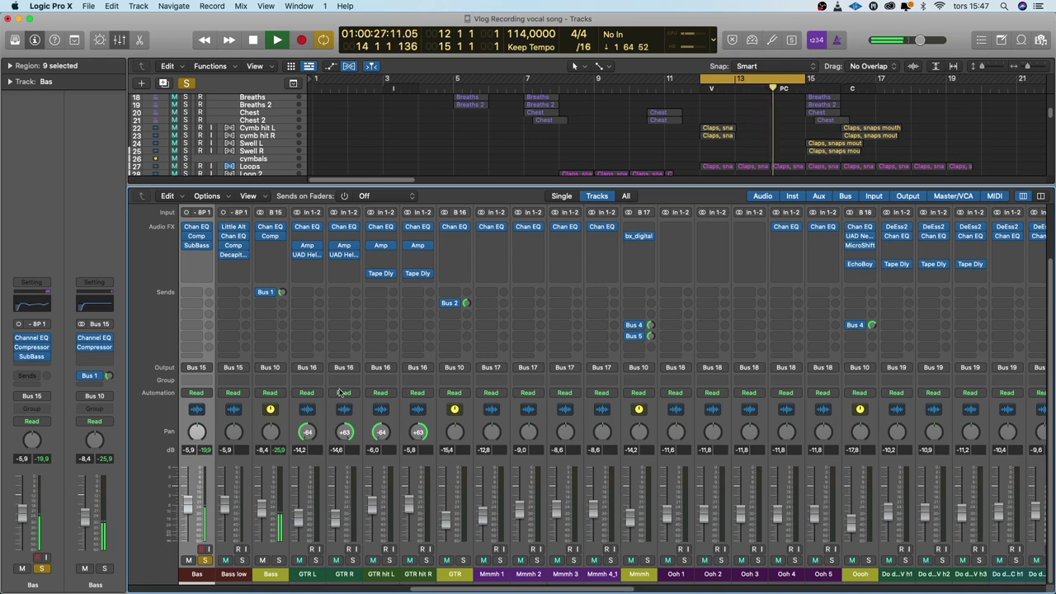
pyautogui.press('space')
# - Inspect Bas's Channel EQ, Compressor and SubBass plugins, then solo Bass low
pyautogui.click(196, 227)
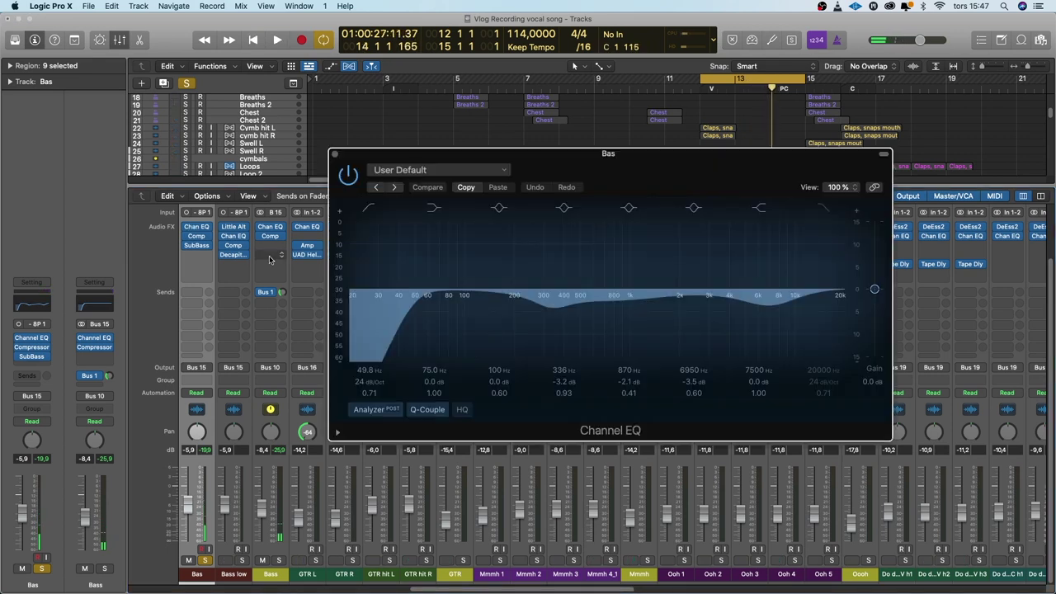
pyautogui.click(196, 237)
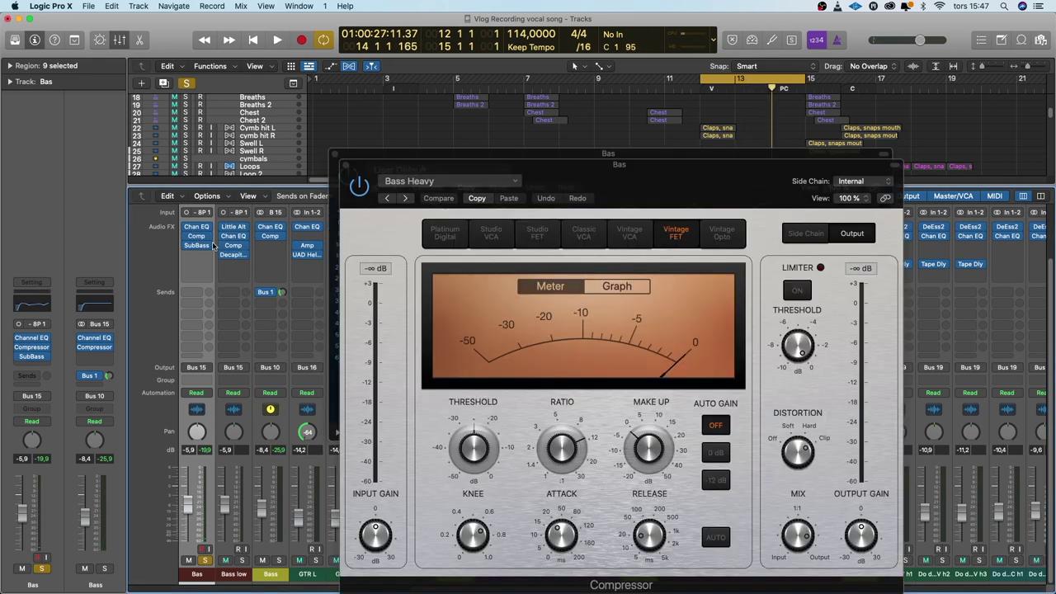
pyautogui.click(197, 247)
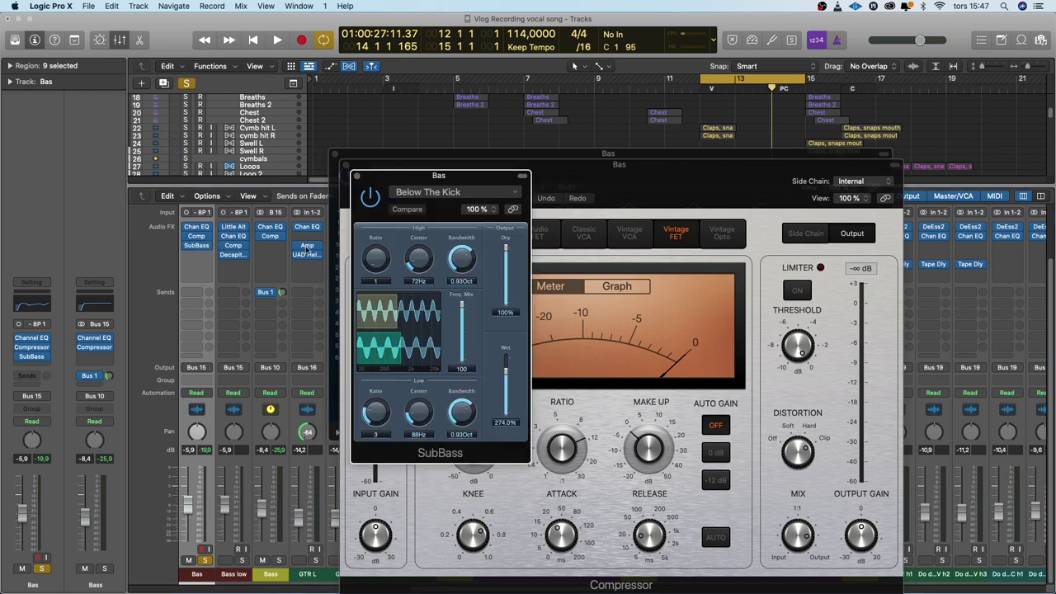
pyautogui.click(356, 178)
pyautogui.click(347, 166)
pyautogui.click(333, 157)
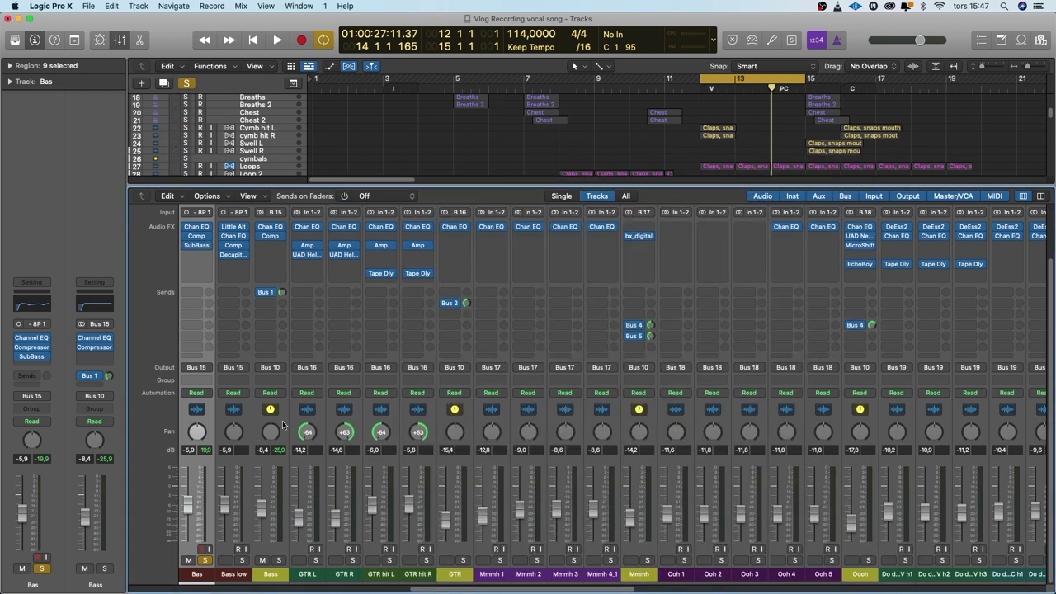
pyautogui.click(241, 561)
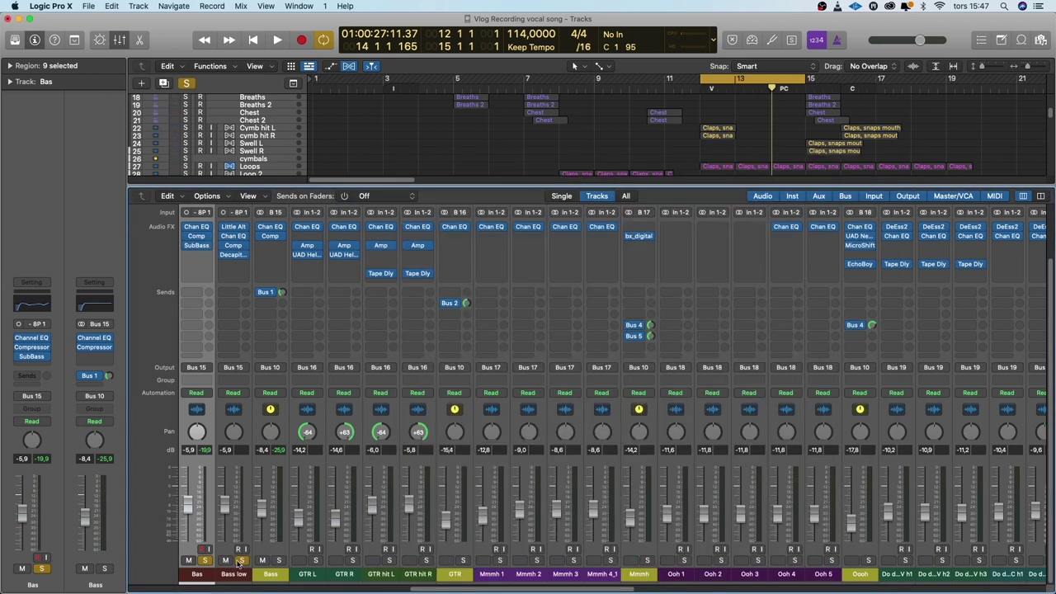
# - Check Bass low's Little AlterBoy plugin and listen to the soloed bass
pyautogui.click(238, 226)
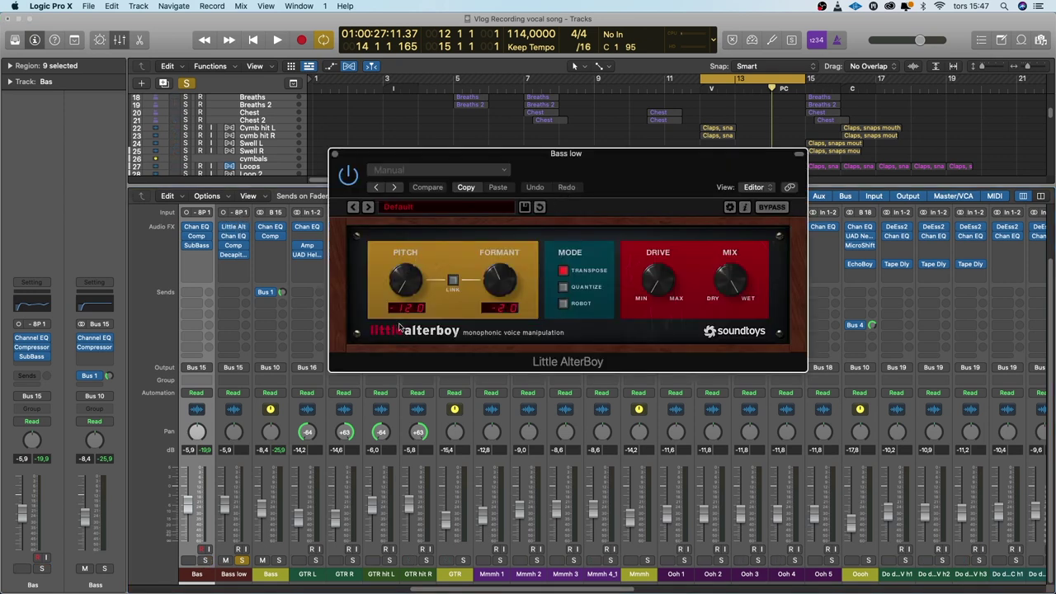
pyautogui.click(335, 155)
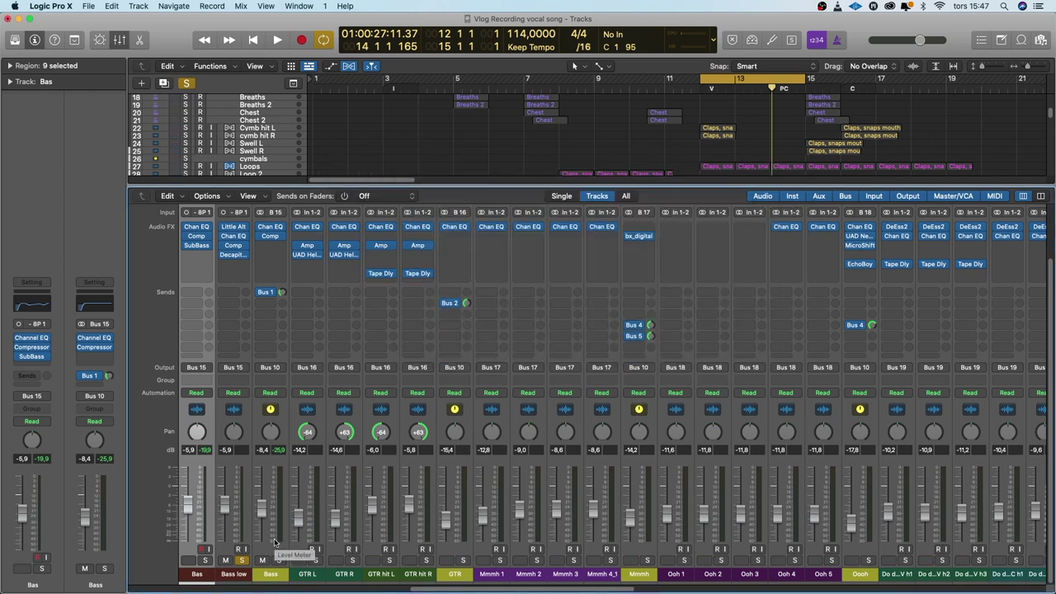
pyautogui.press('space')
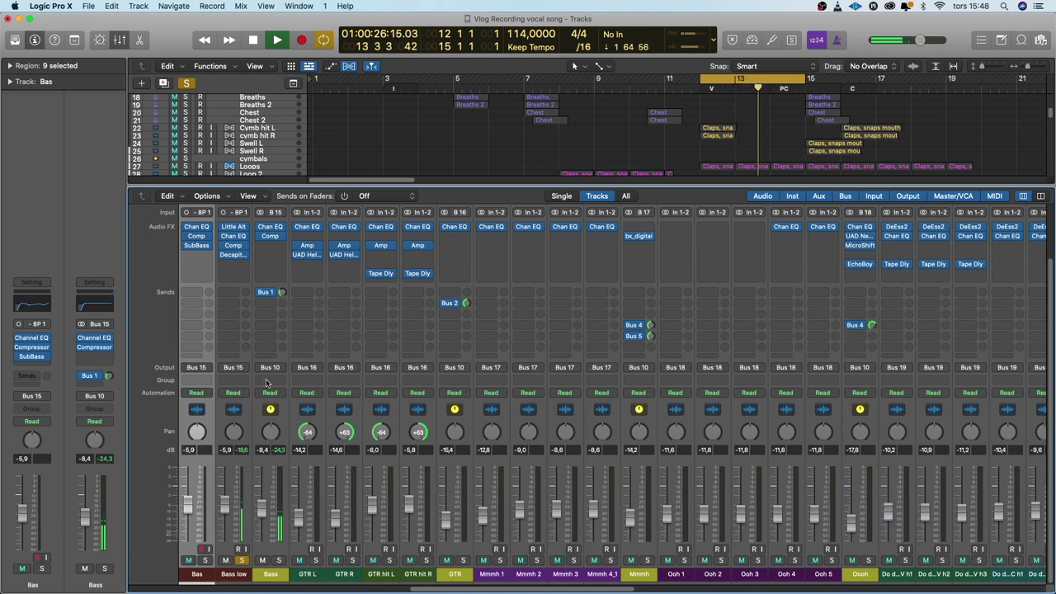
pyautogui.press('space')
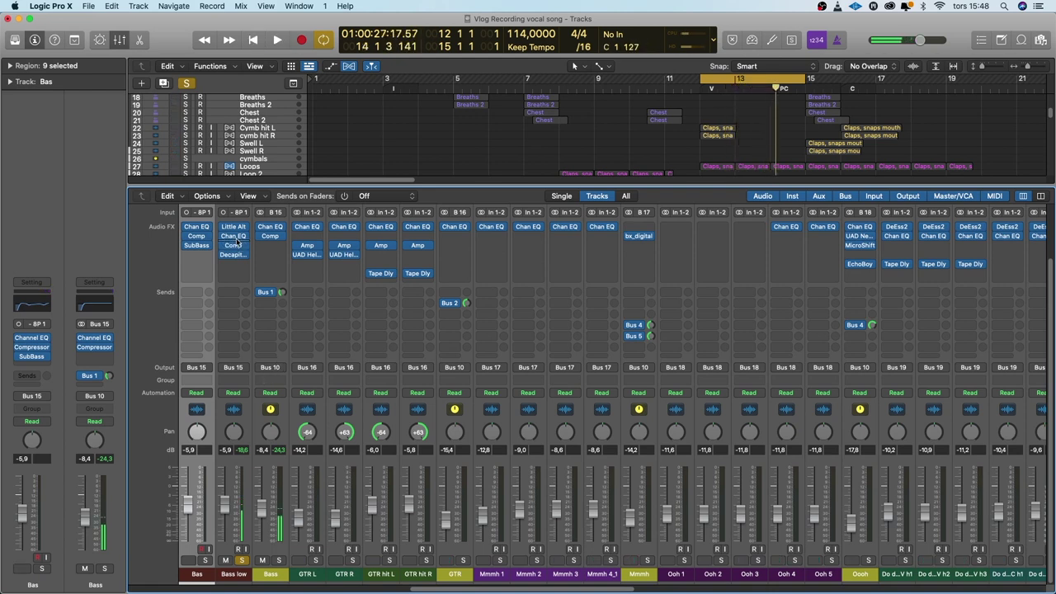
# - Inspect Bass low's Channel EQ, Compressor and Decapitator plugins, then close their windows
pyautogui.click(234, 237)
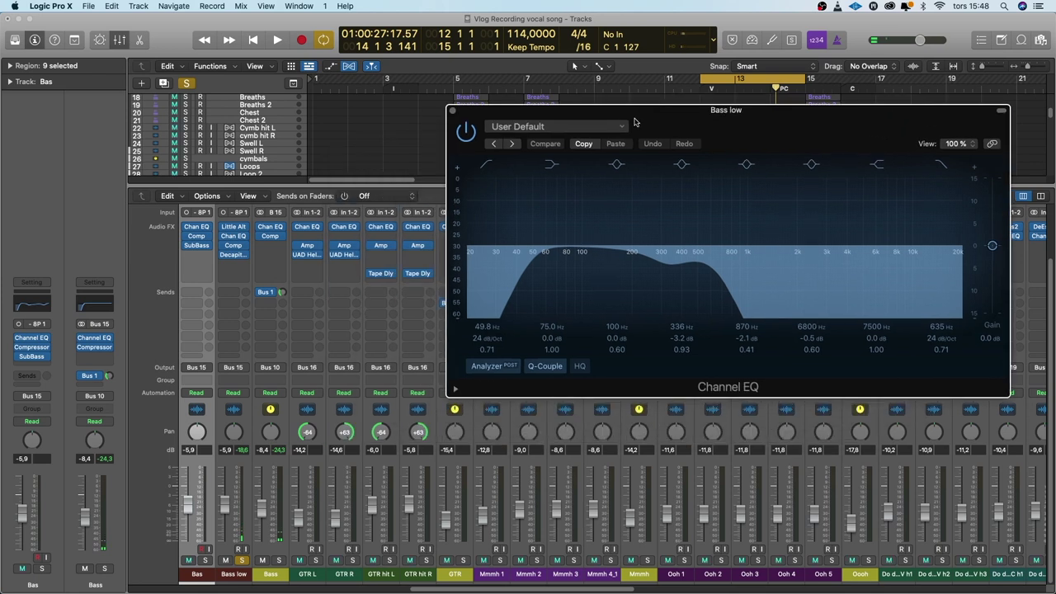
pyautogui.click(235, 246)
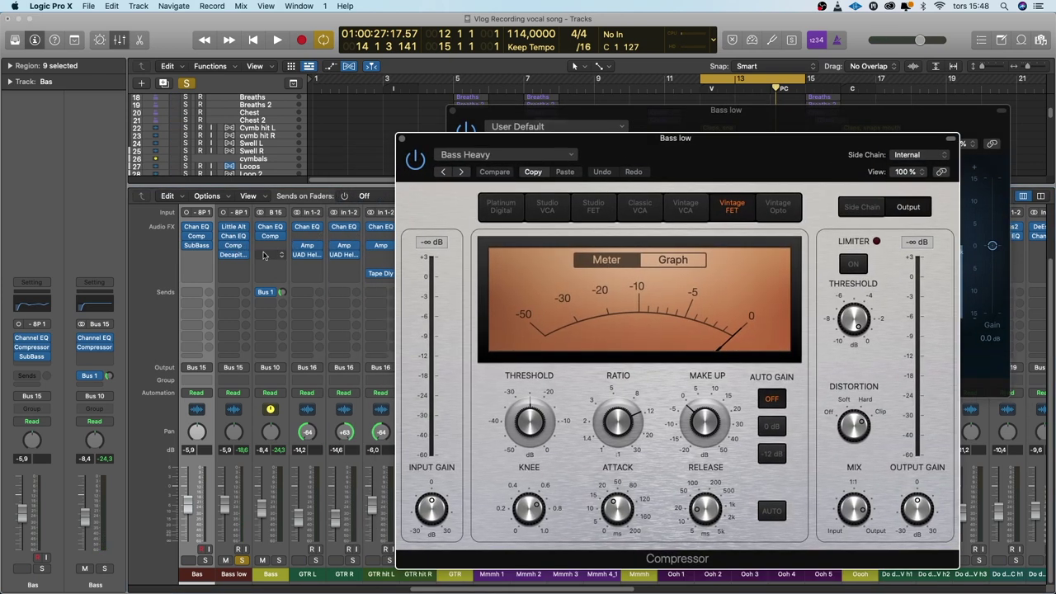
pyautogui.click(252, 261)
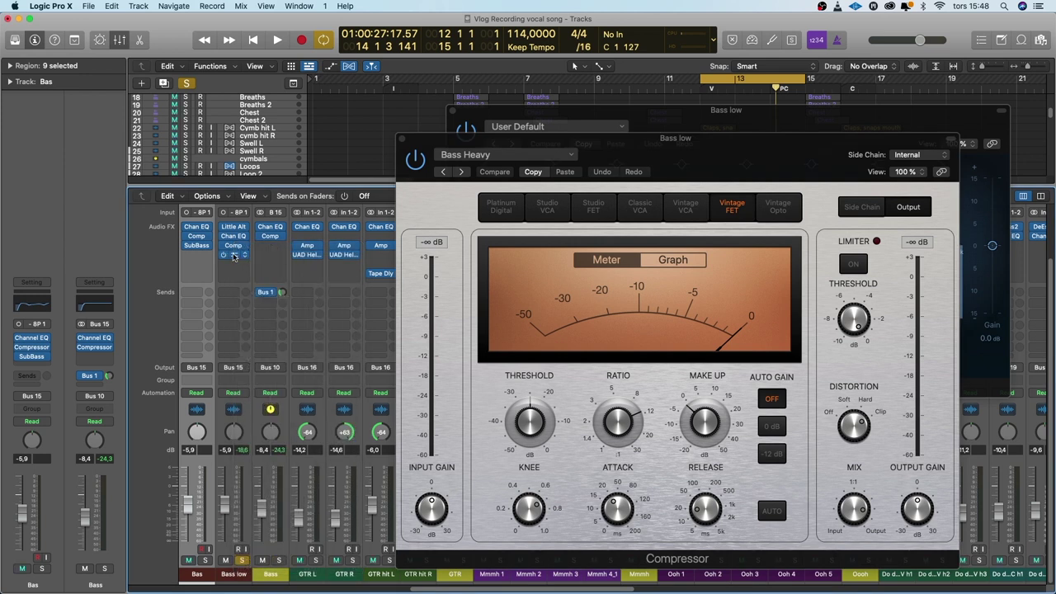
pyautogui.click(234, 257)
pyautogui.click(460, 262)
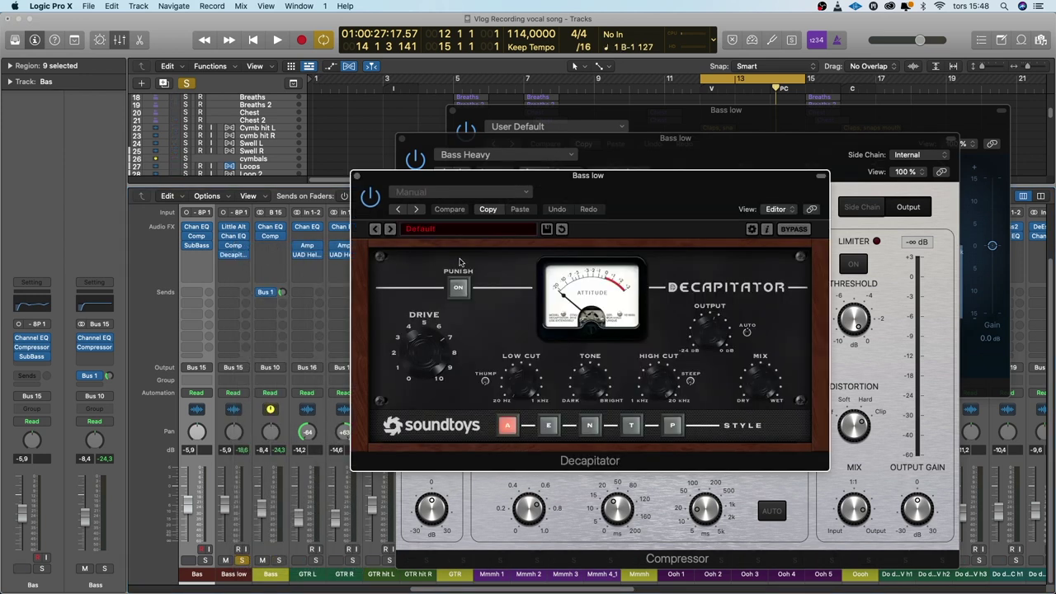
pyautogui.click(359, 176)
pyautogui.click(407, 140)
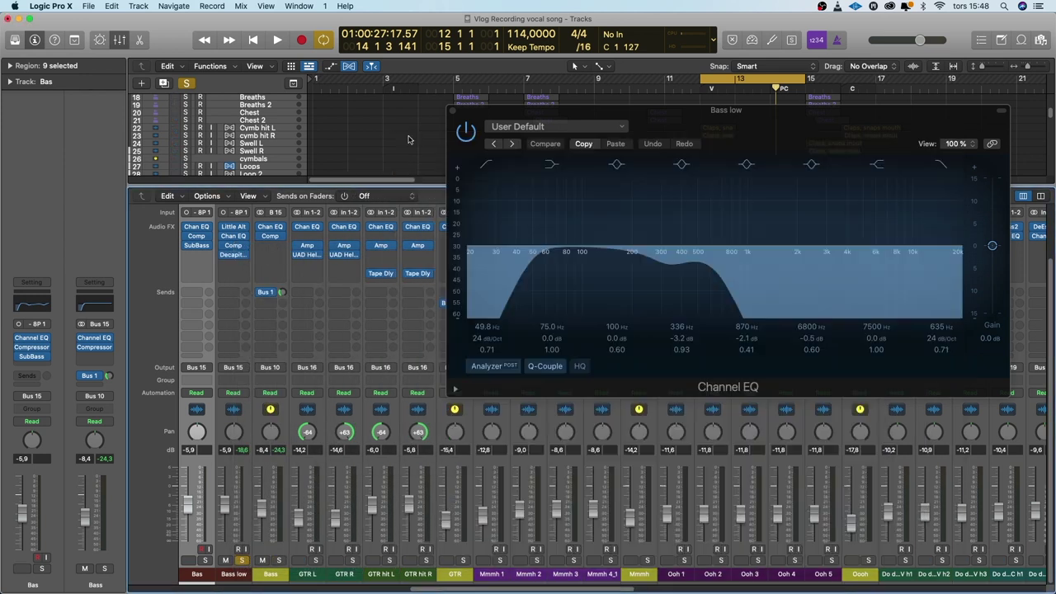
pyautogui.click(453, 111)
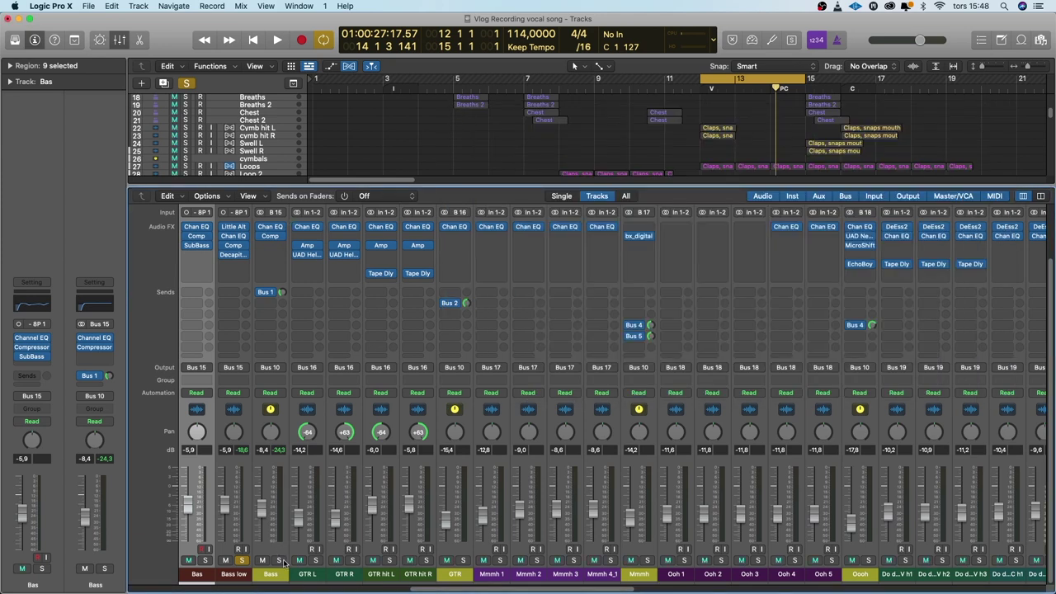
# - Solo and audition the Bass track, then move the solo to GTR L
pyautogui.click(279, 560)
pyautogui.press('space')
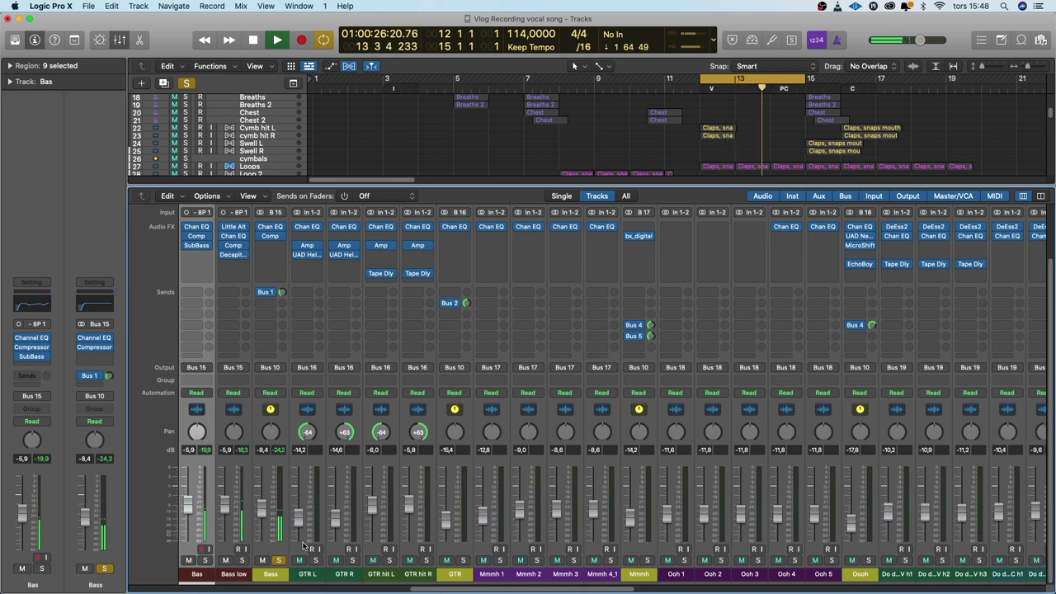
pyautogui.press('space')
pyautogui.click(279, 560)
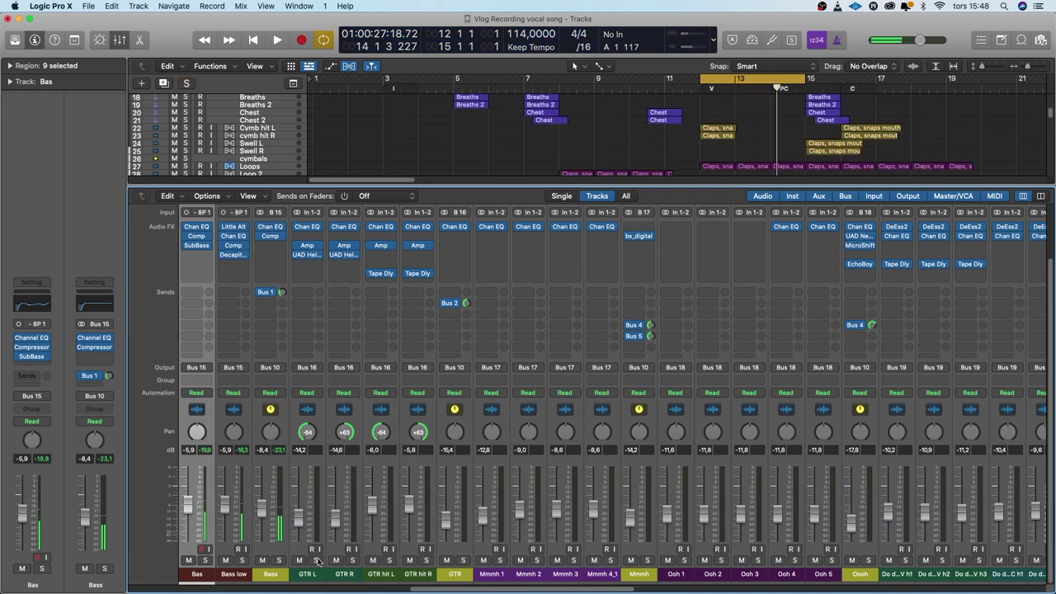
pyautogui.click(317, 560)
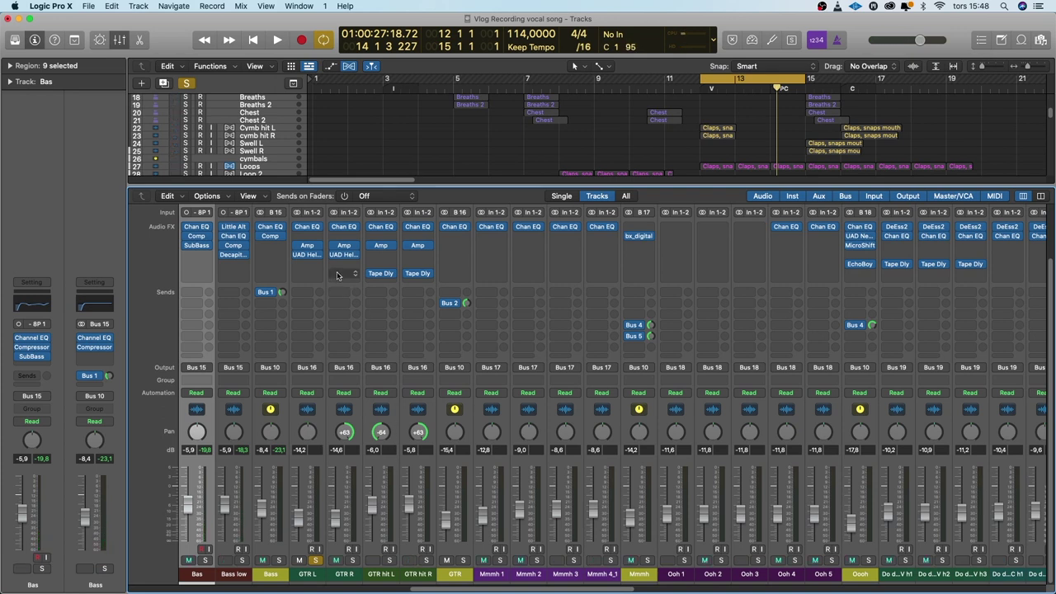
# - Inspect GTR L's Channel EQ, Amp Designer and UAD Helios Type 69 Legacy plugins
pyautogui.click(307, 226)
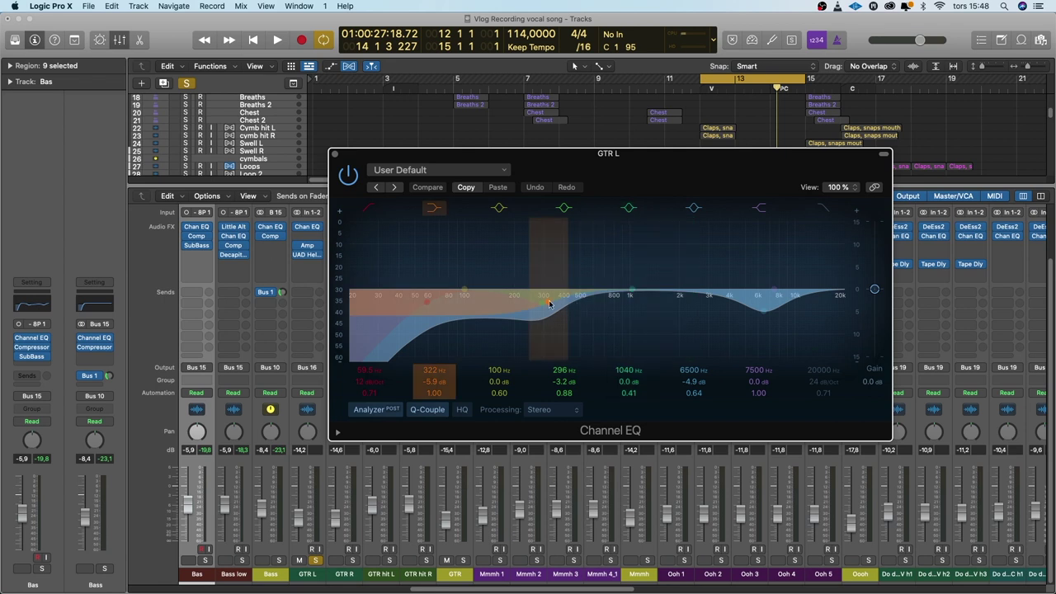
pyautogui.click(334, 154)
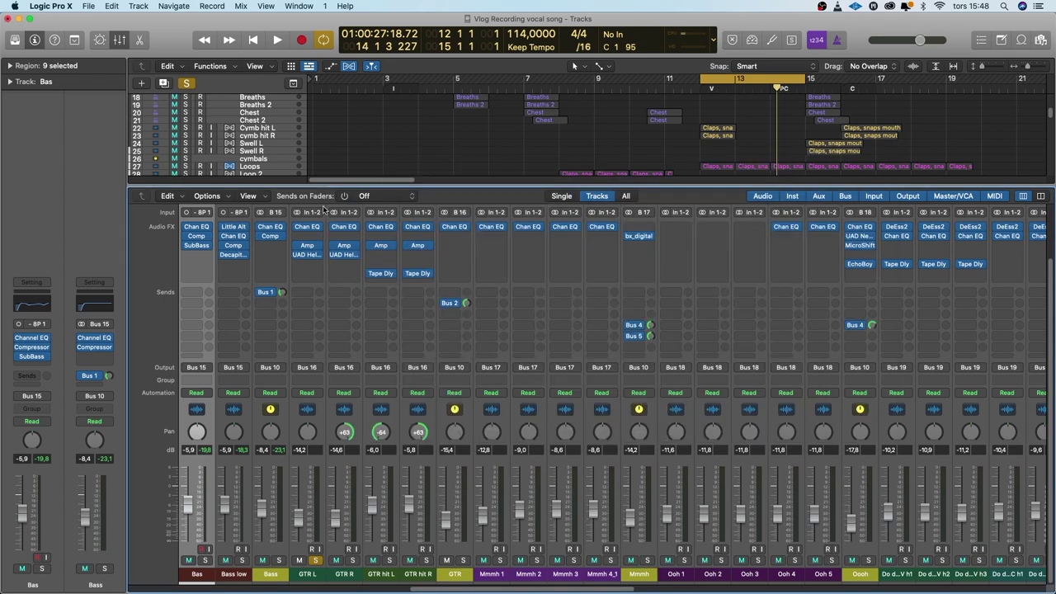
pyautogui.click(307, 246)
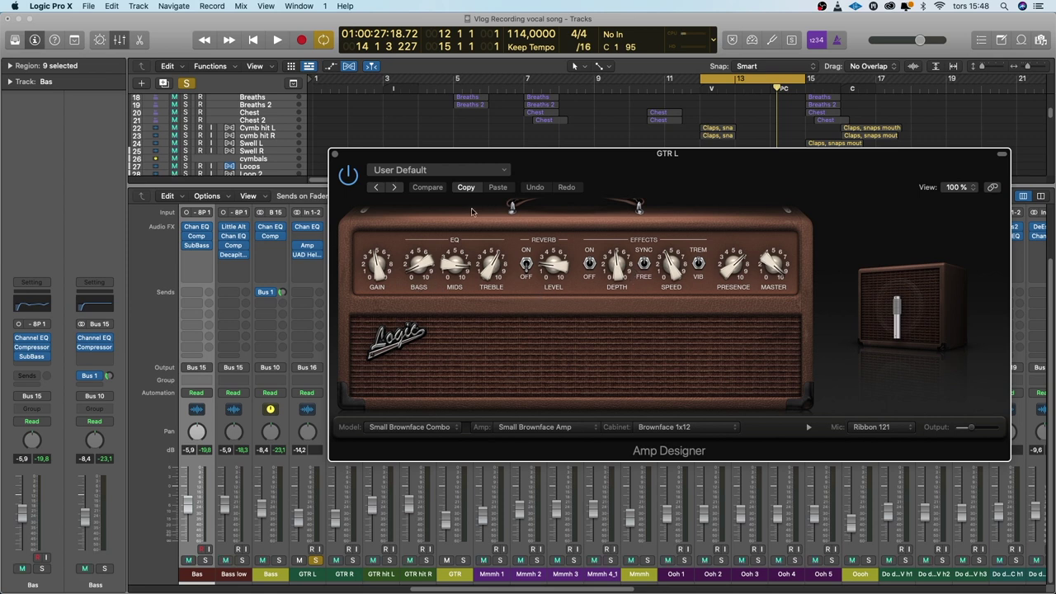
pyautogui.click(334, 154)
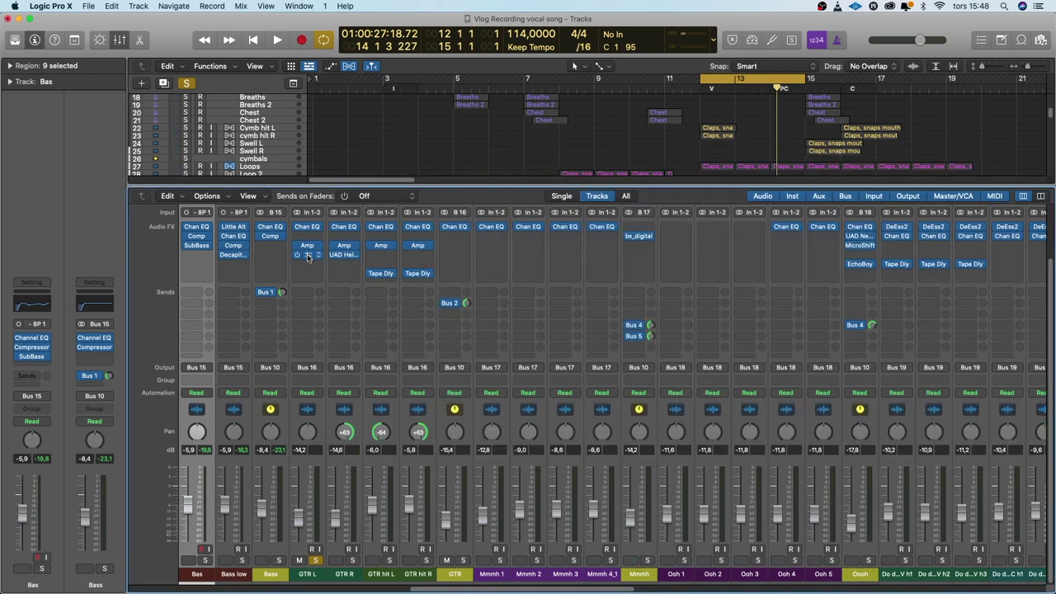
pyautogui.click(309, 255)
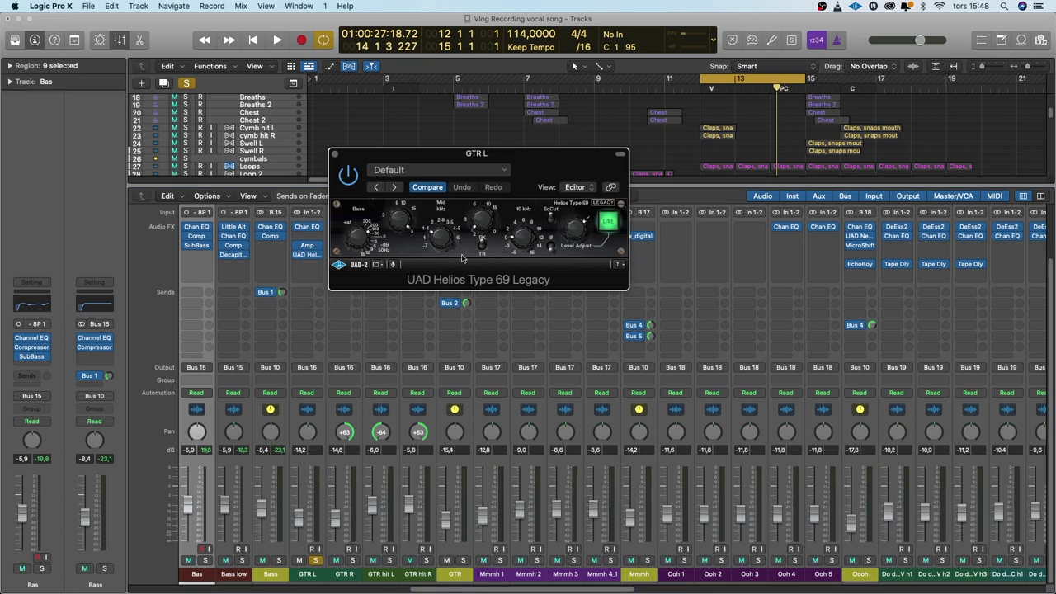
pyautogui.click(334, 154)
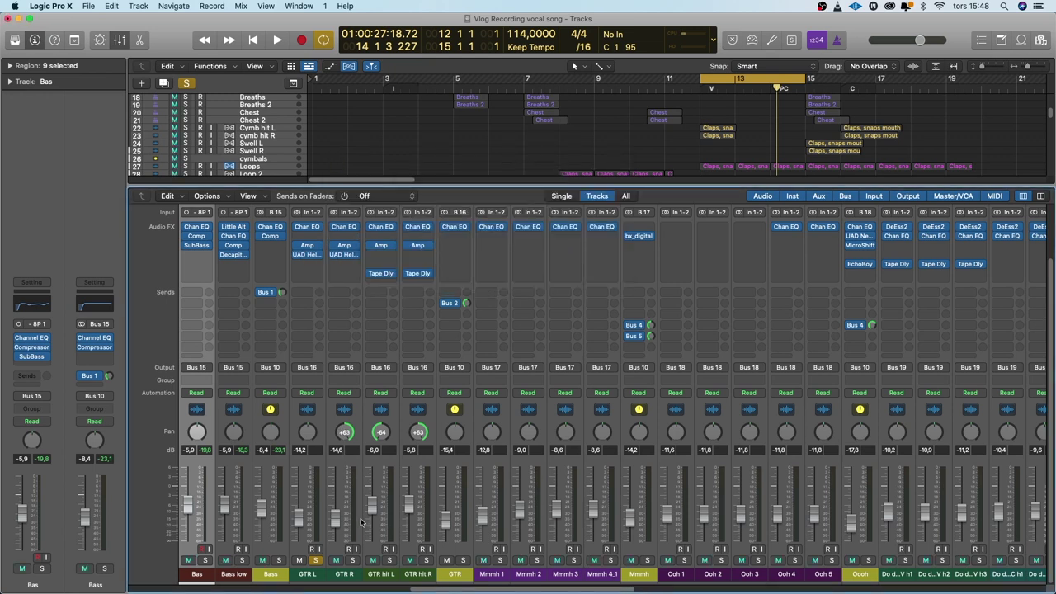
# - Listen to the soloed guitars, replaying them from bar 12
pyautogui.press('space')
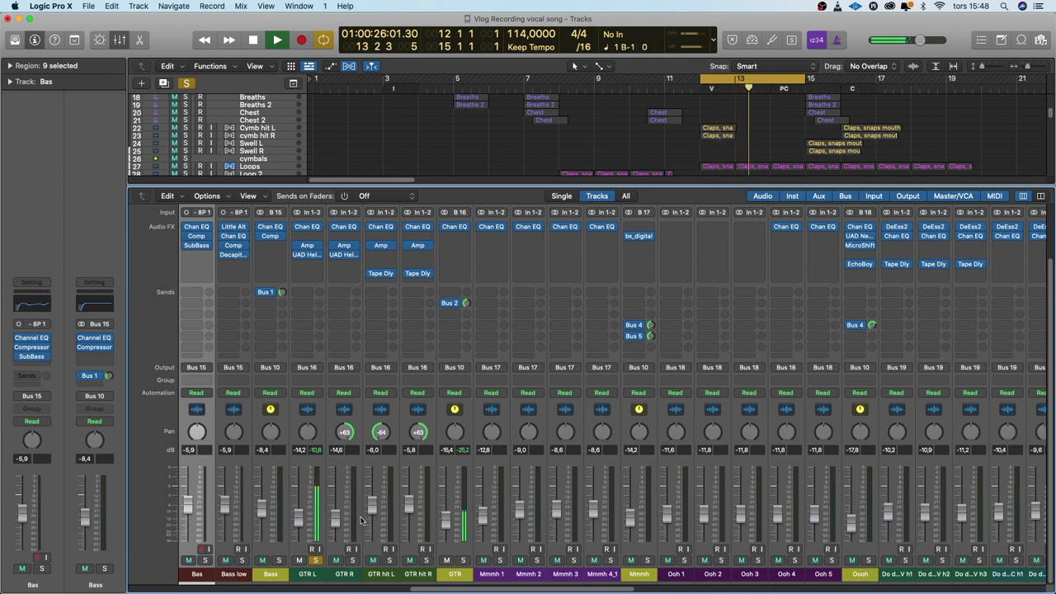
pyautogui.press('space')
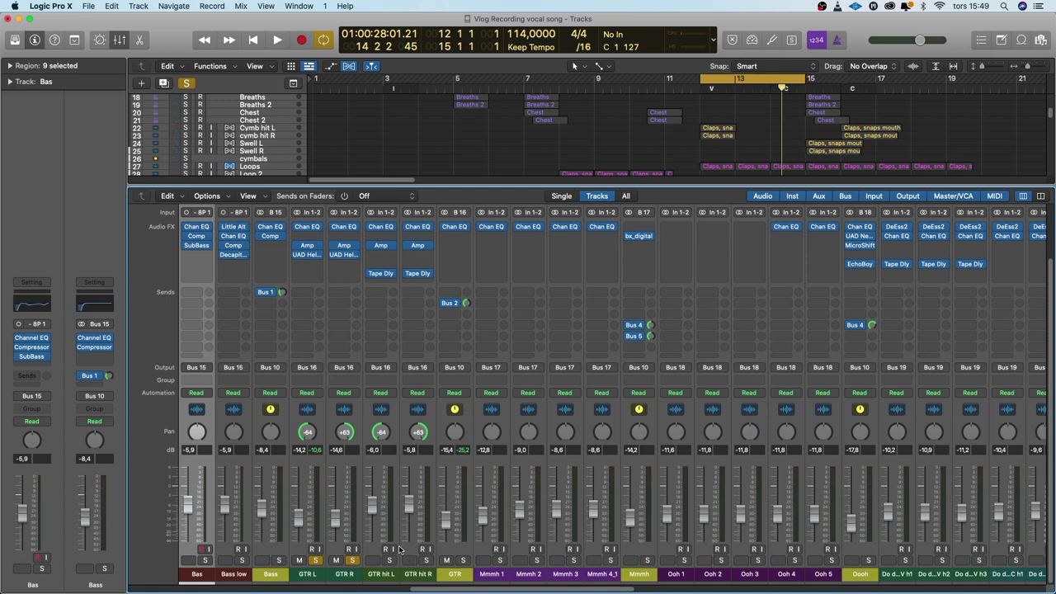
pyautogui.press('space')
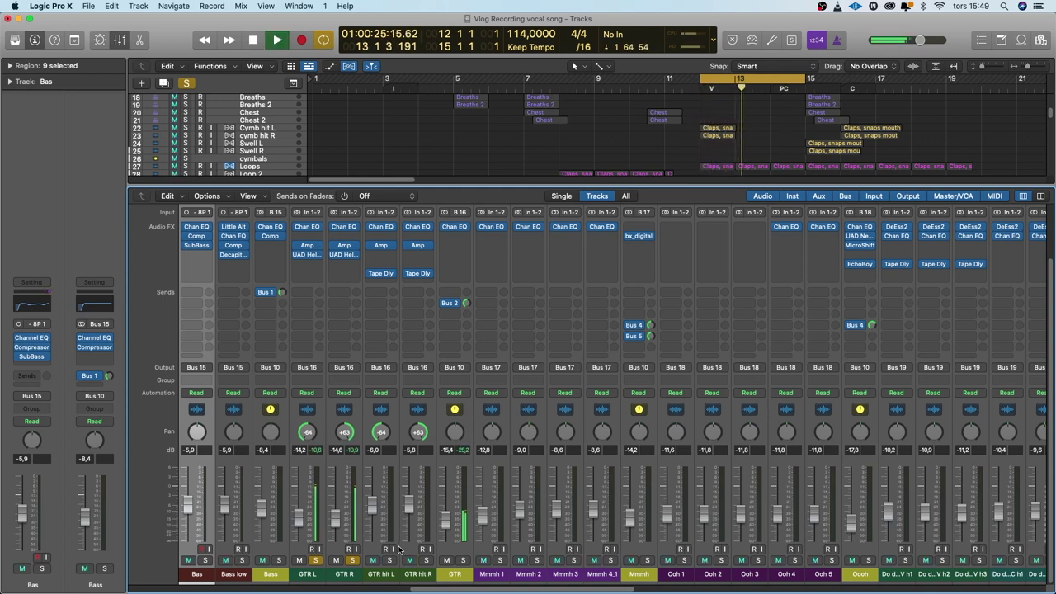
# - Solo GTR hit L and GTR hit R and play them briefly together
pyautogui.press('space')
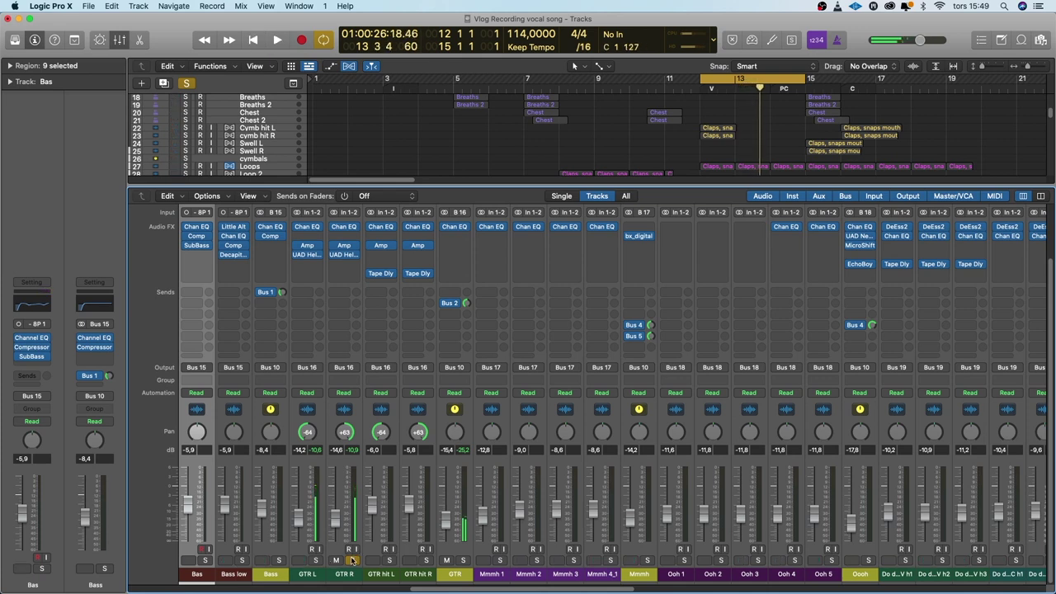
pyautogui.click(393, 562)
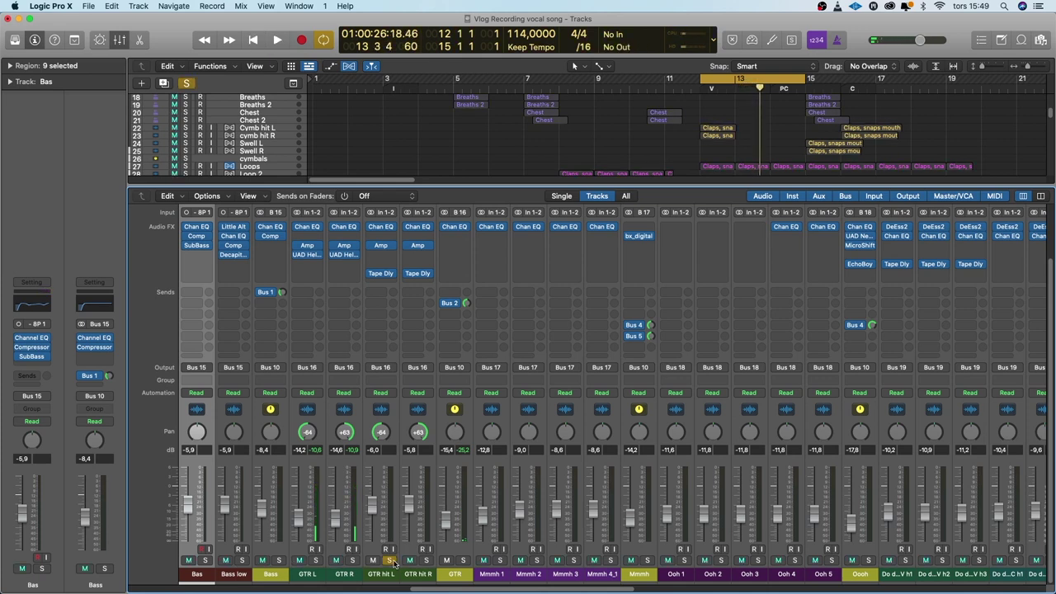
pyautogui.click(425, 561)
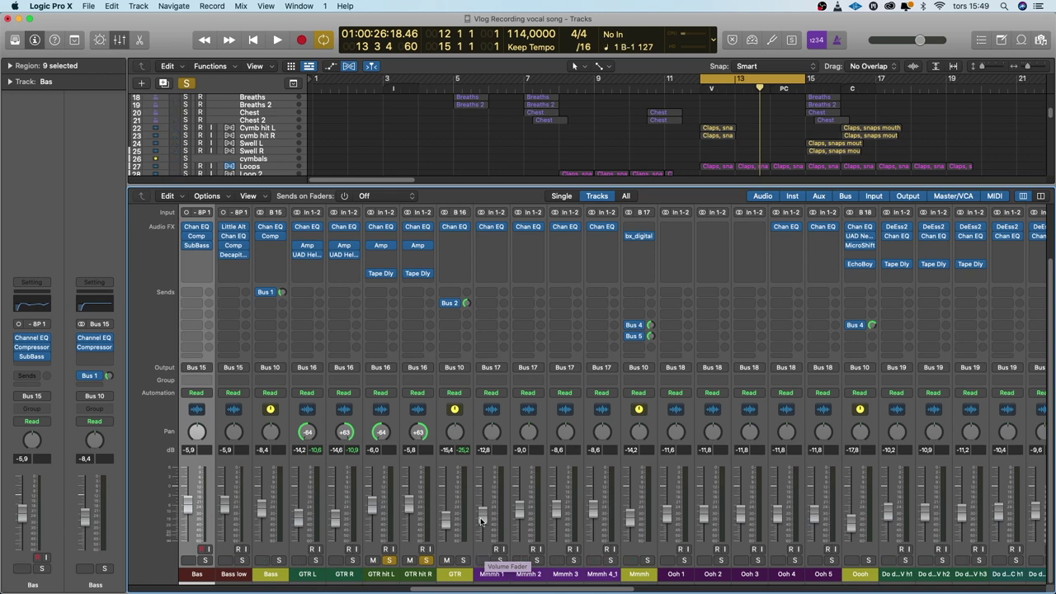
pyautogui.press('space')
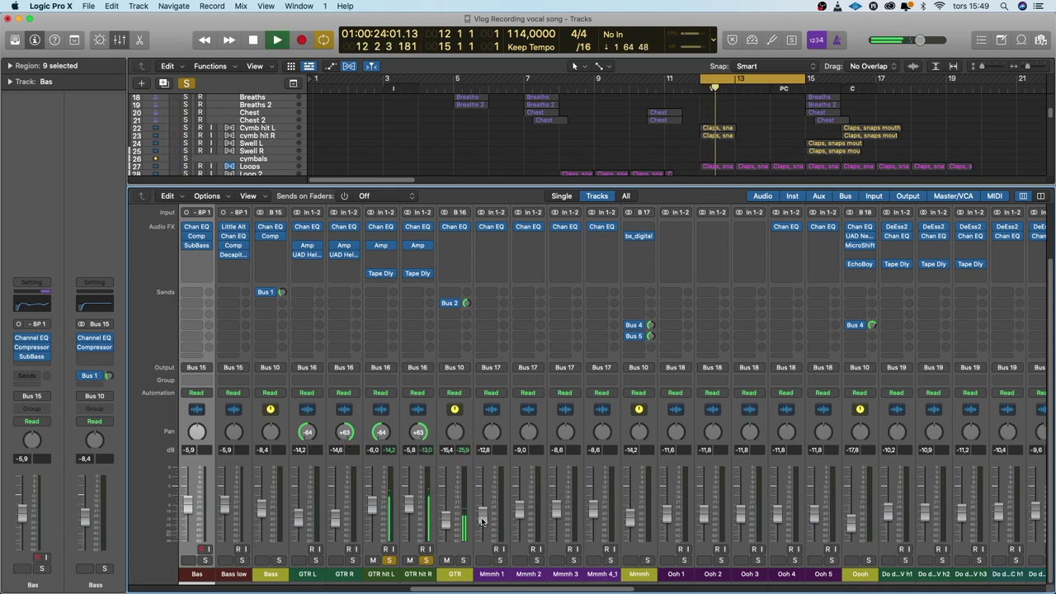
pyautogui.press('space')
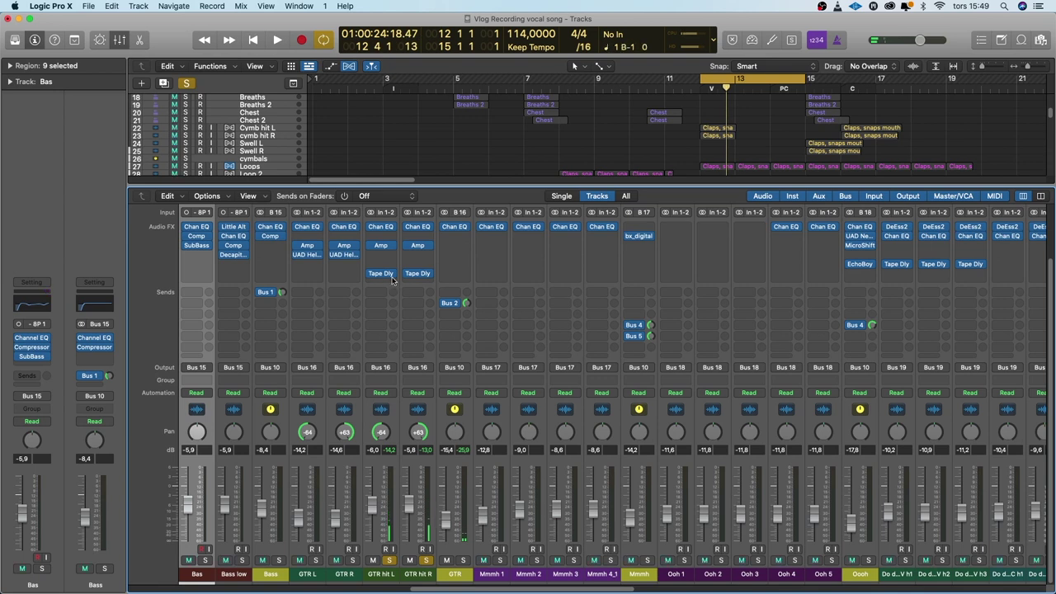
# - Solo the Oooh vocal channel in the mixer
pyautogui.click(424, 559)
pyautogui.hscroll(5, 487, 588)
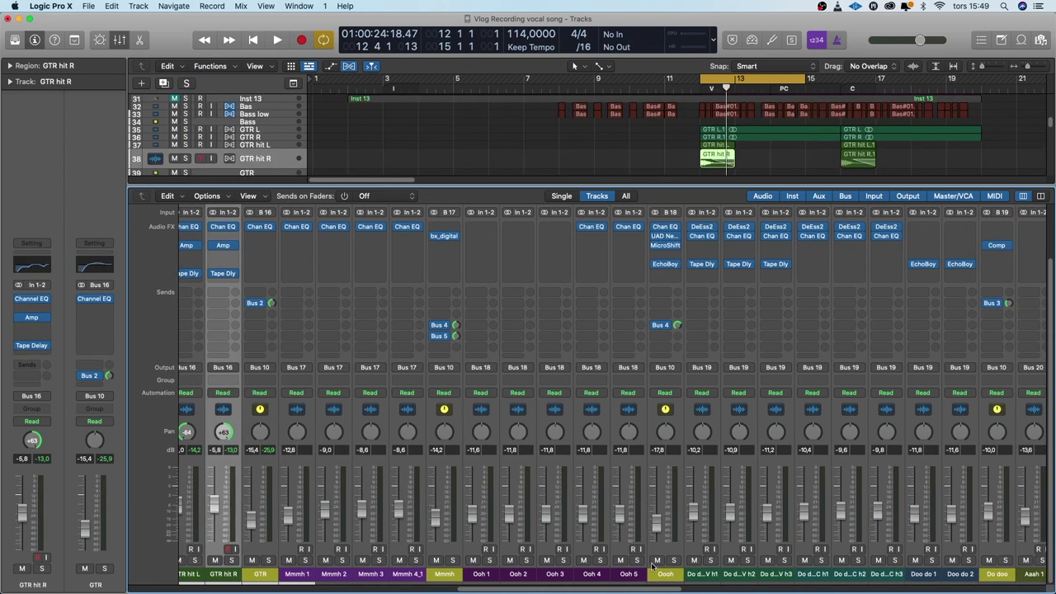
pyautogui.click(674, 560)
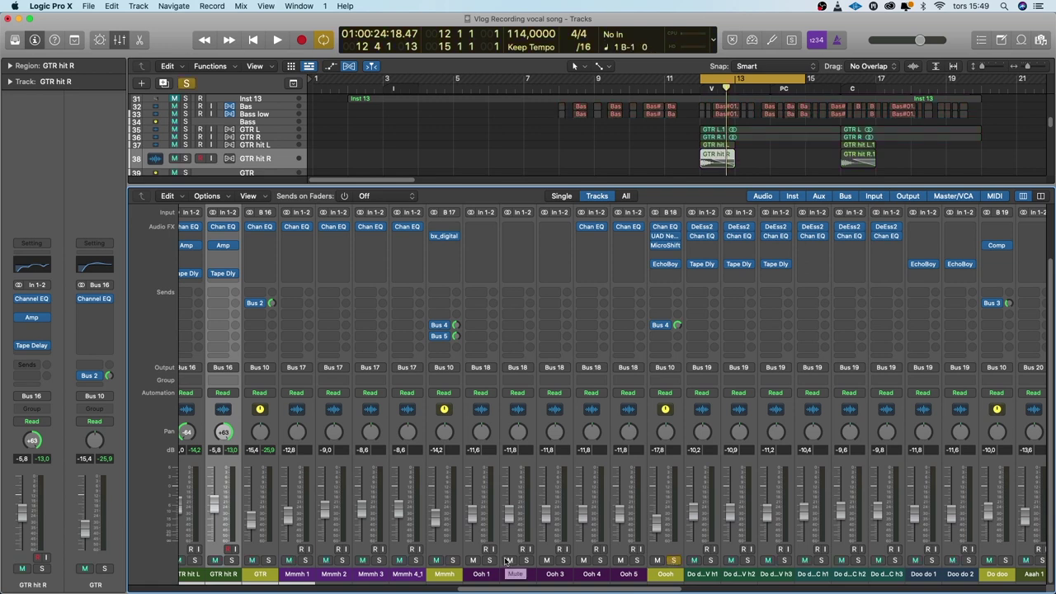
# - Review Oooh's Channel EQ, Neve 1073, MicroShift and EchoBoy inserts, then play it soloed
pyautogui.click(667, 227)
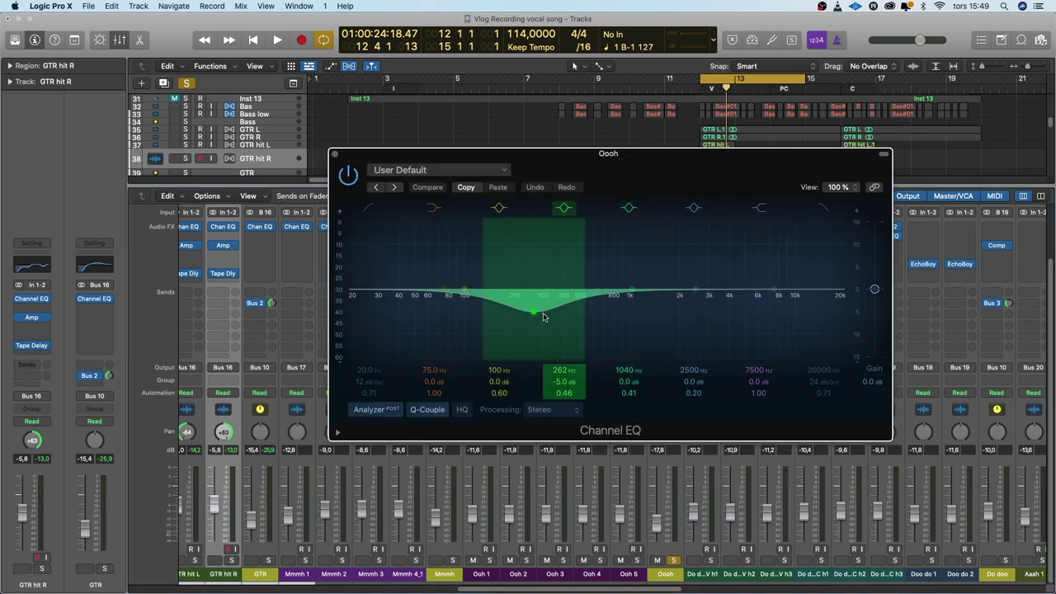
pyautogui.click(335, 154)
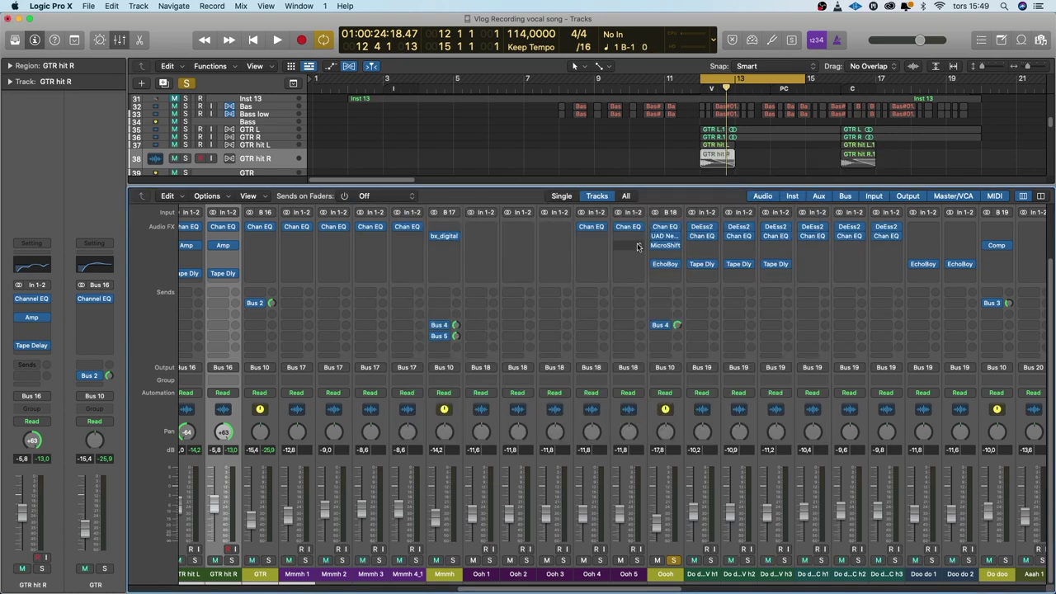
pyautogui.click(669, 239)
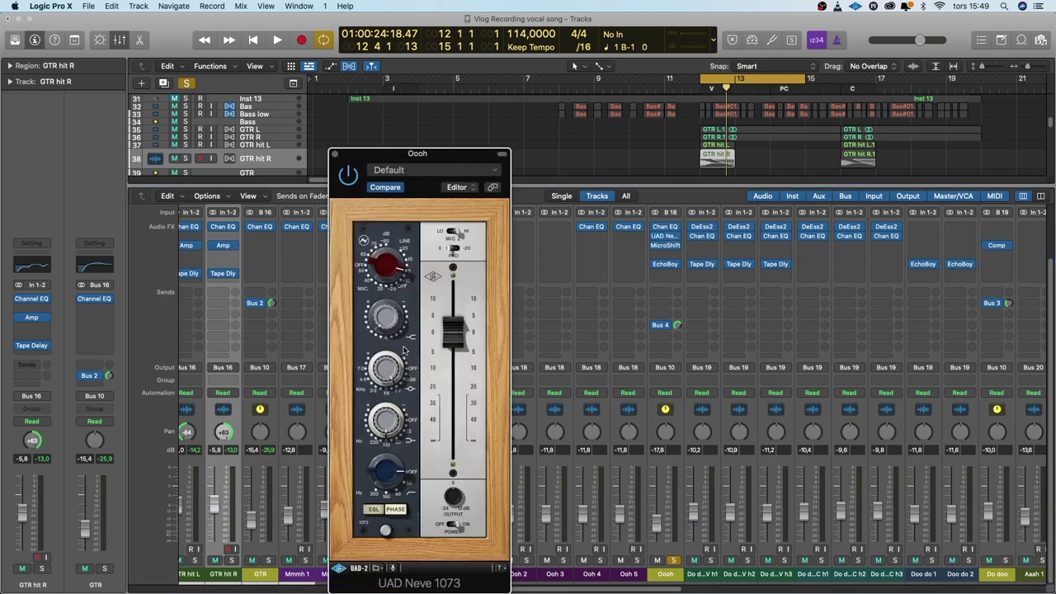
pyautogui.click(334, 154)
pyautogui.click(665, 245)
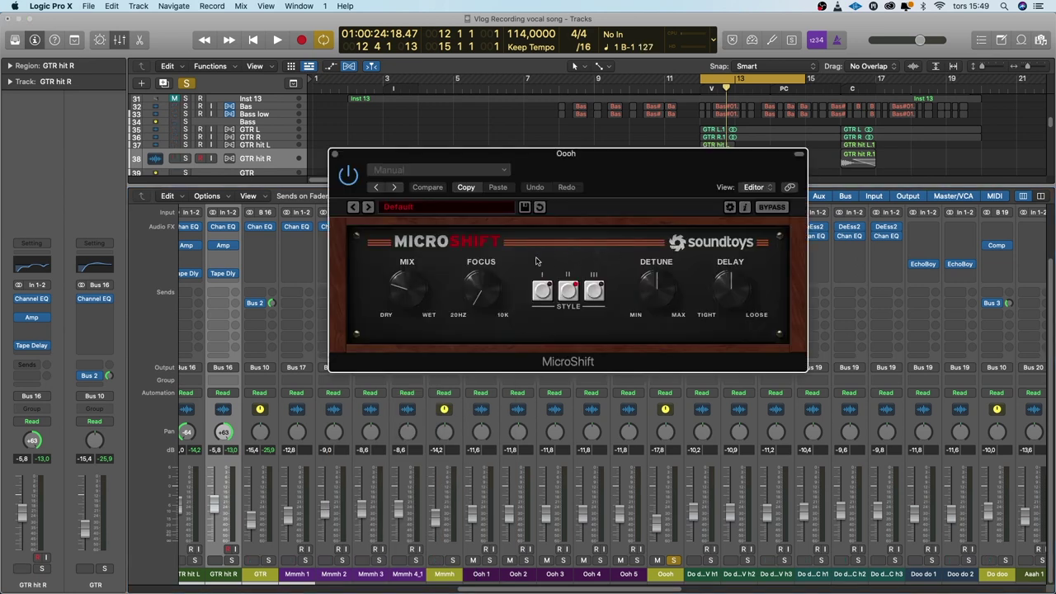
pyautogui.click(335, 155)
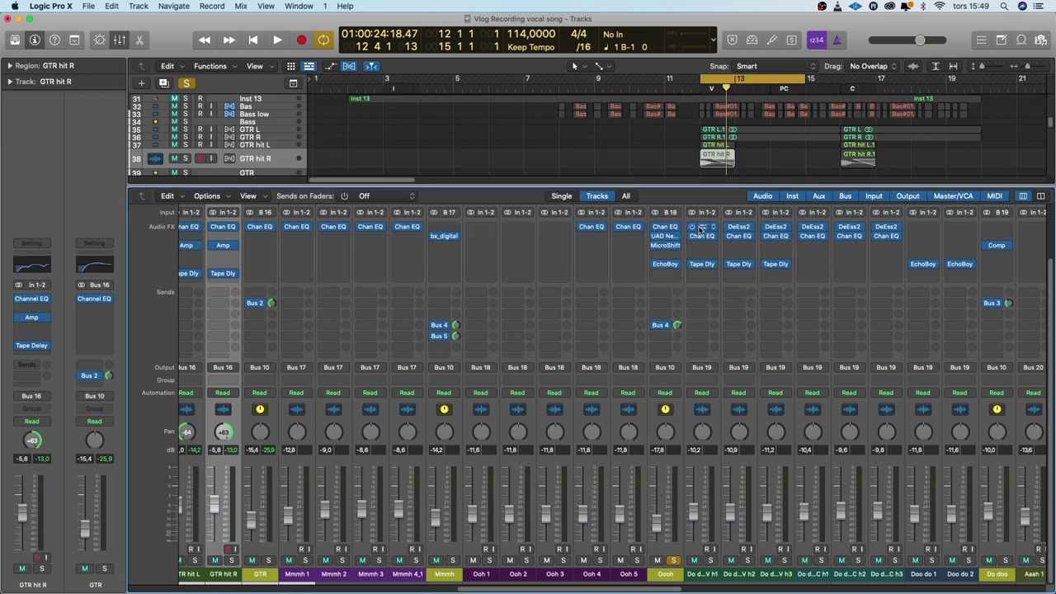
pyautogui.click(665, 264)
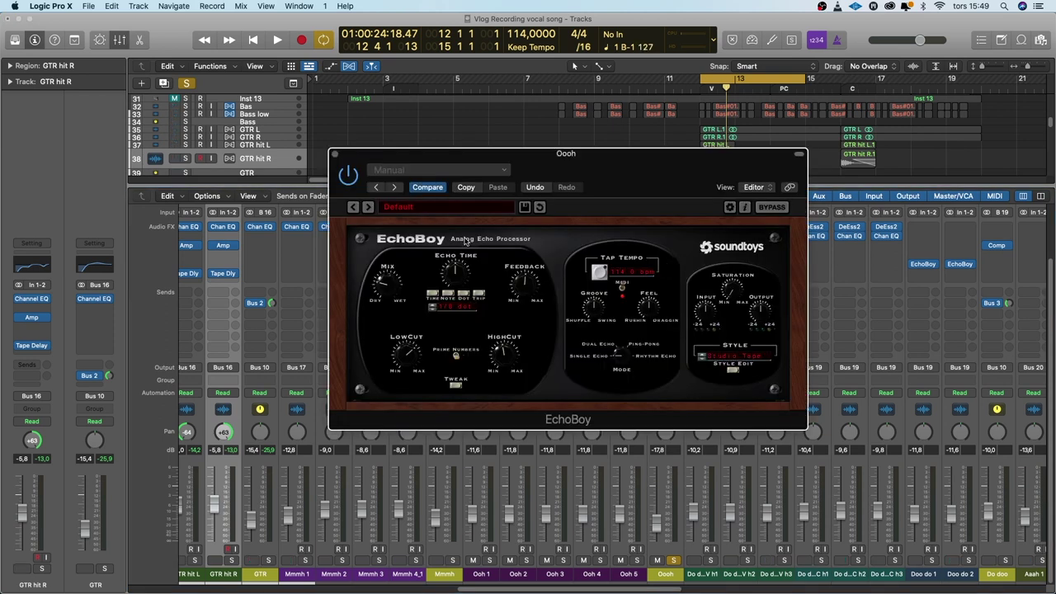
pyautogui.click(335, 155)
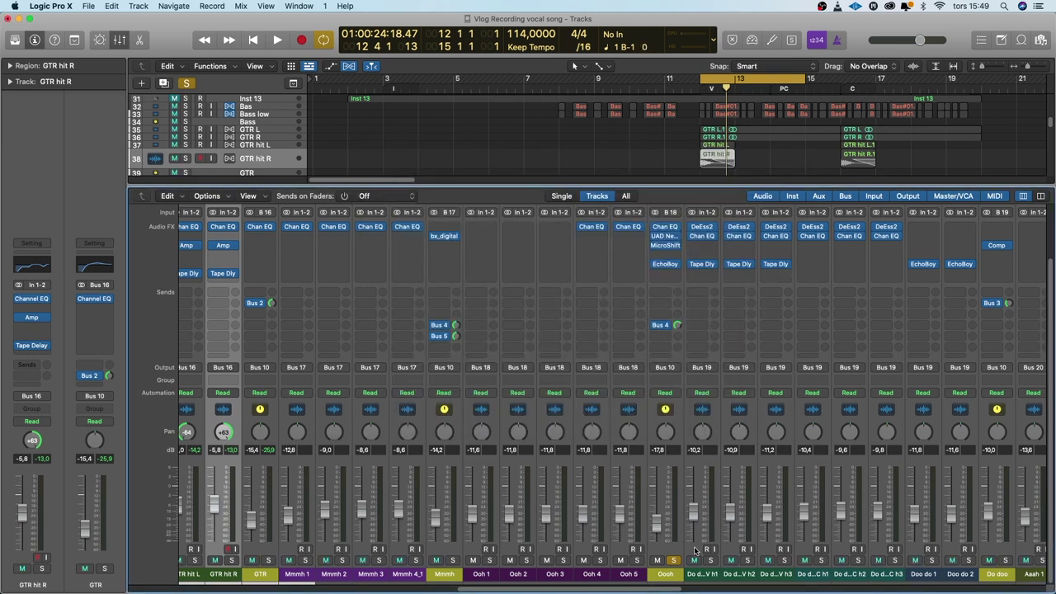
pyautogui.press('space')
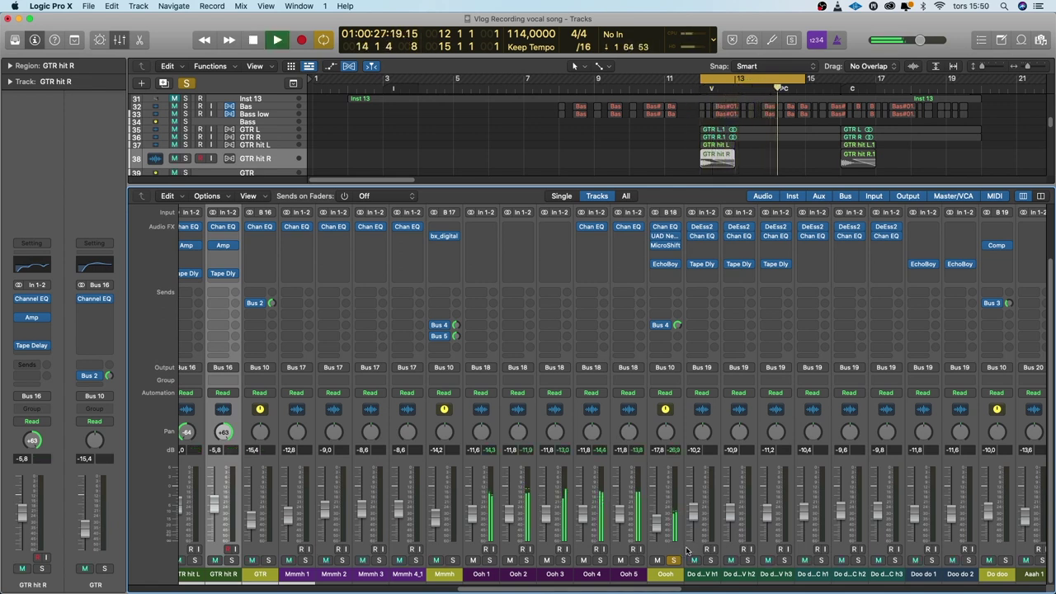
# - Stop playback, unsolo Oooh, and move the cycle range to bars 14–17
pyautogui.press('space')
pyautogui.click(674, 560)
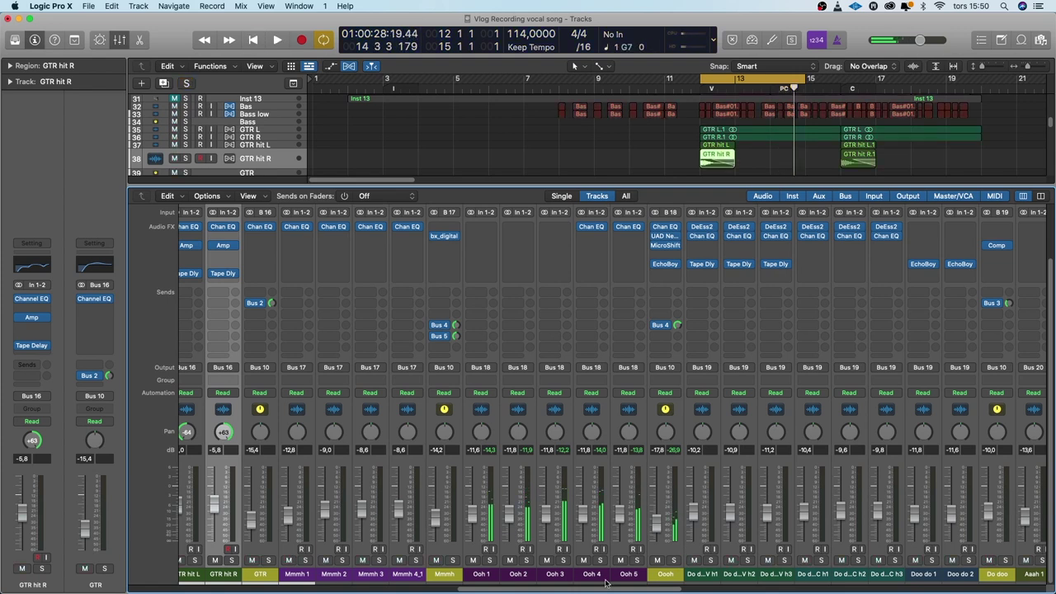
pyautogui.moveTo(601, 588); pyautogui.dragTo(687, 588)
pyautogui.moveTo(750, 80); pyautogui.dragTo(821, 83)
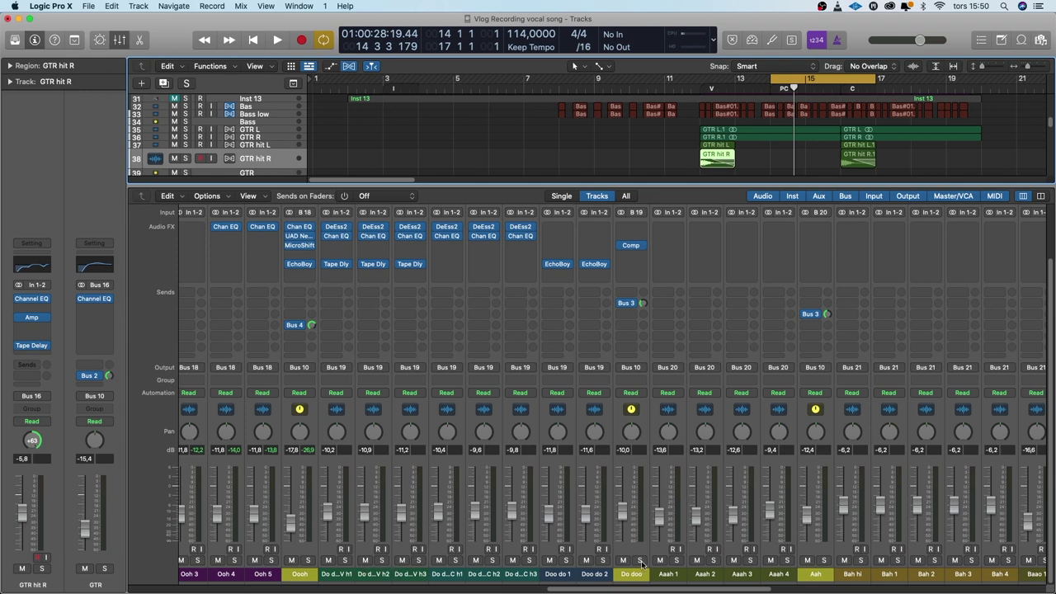
# - Audition the Do doo vocal soloed, unsolo it, and check the Do do doo V h3 EQ
pyautogui.click(642, 561)
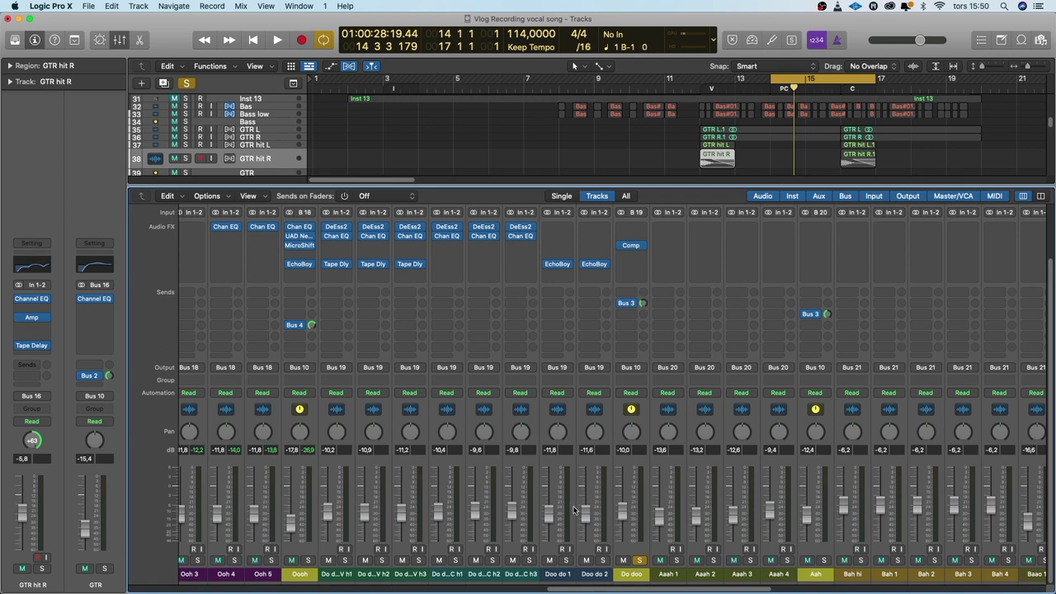
pyautogui.press('space')
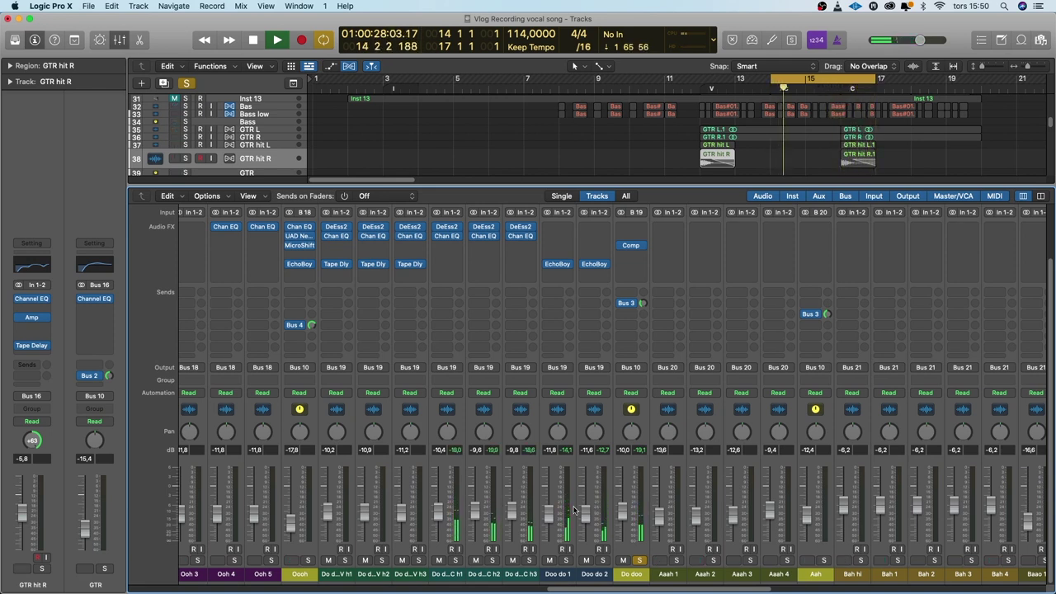
pyautogui.press('space')
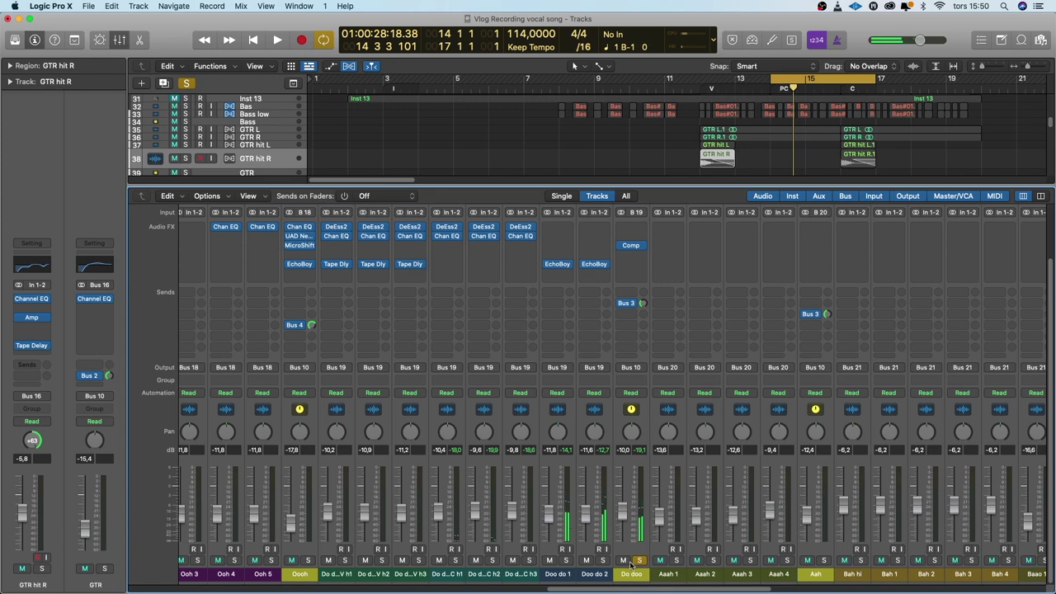
pyautogui.click(639, 561)
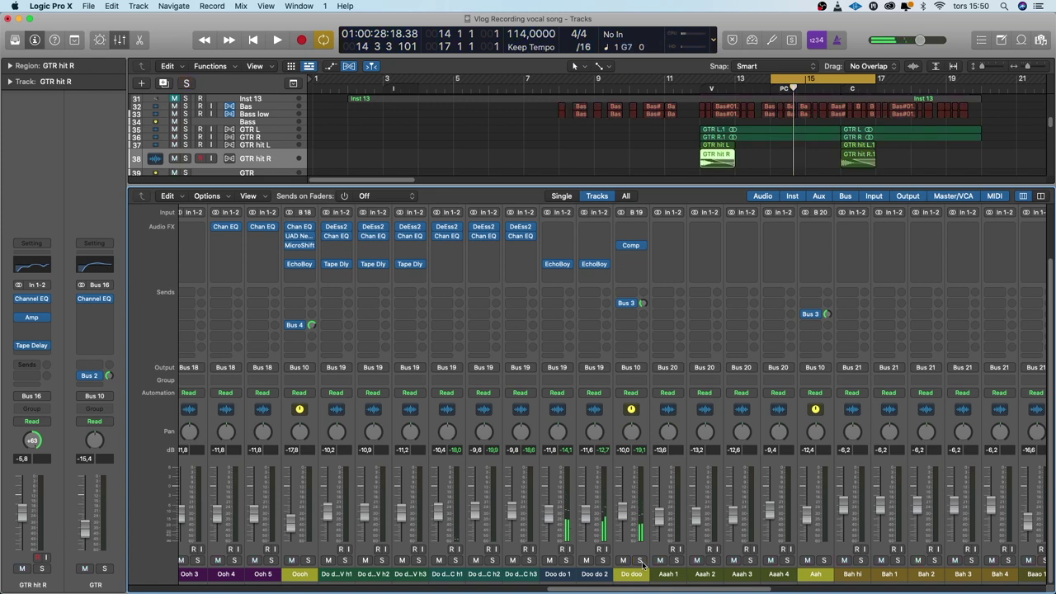
pyautogui.click(411, 233)
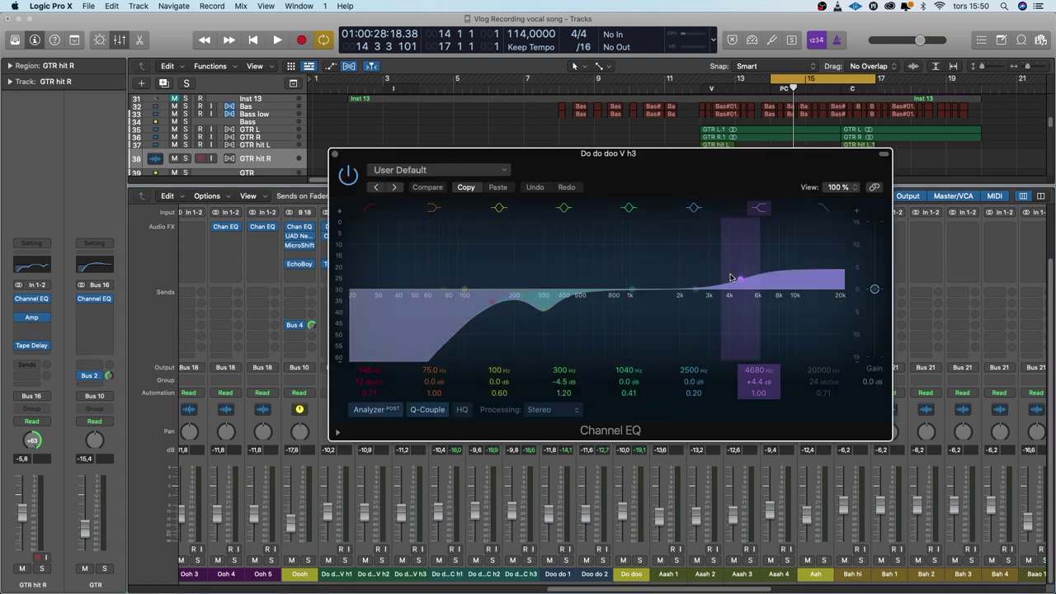
pyautogui.click(336, 155)
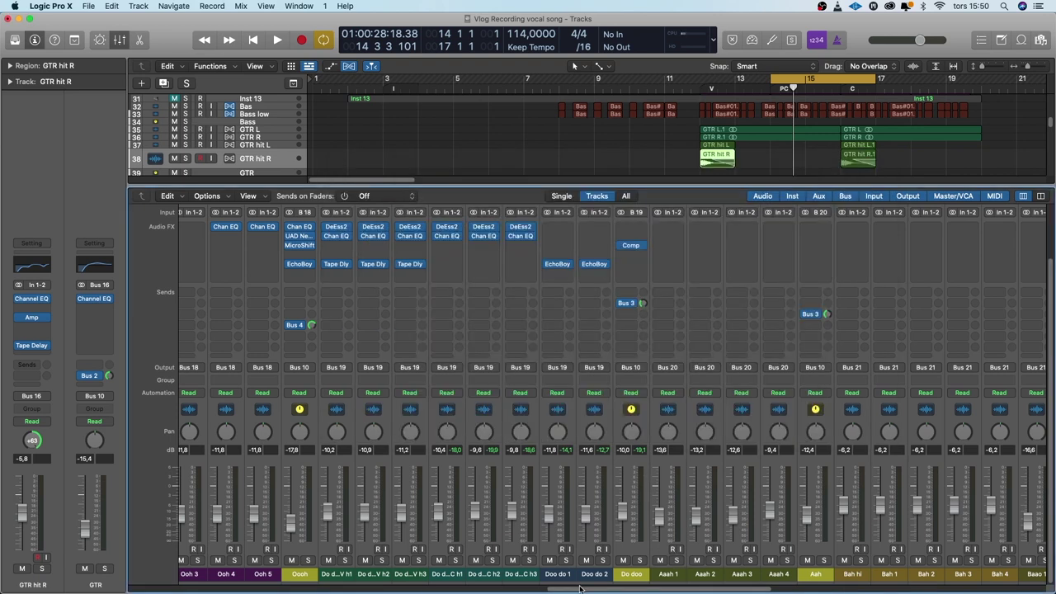
# - Move the cycle range to bars 16–19 over the Alone vocal
pyautogui.moveTo(580, 589); pyautogui.dragTo(597, 589)
pyautogui.scroll(-10, 800, 122)
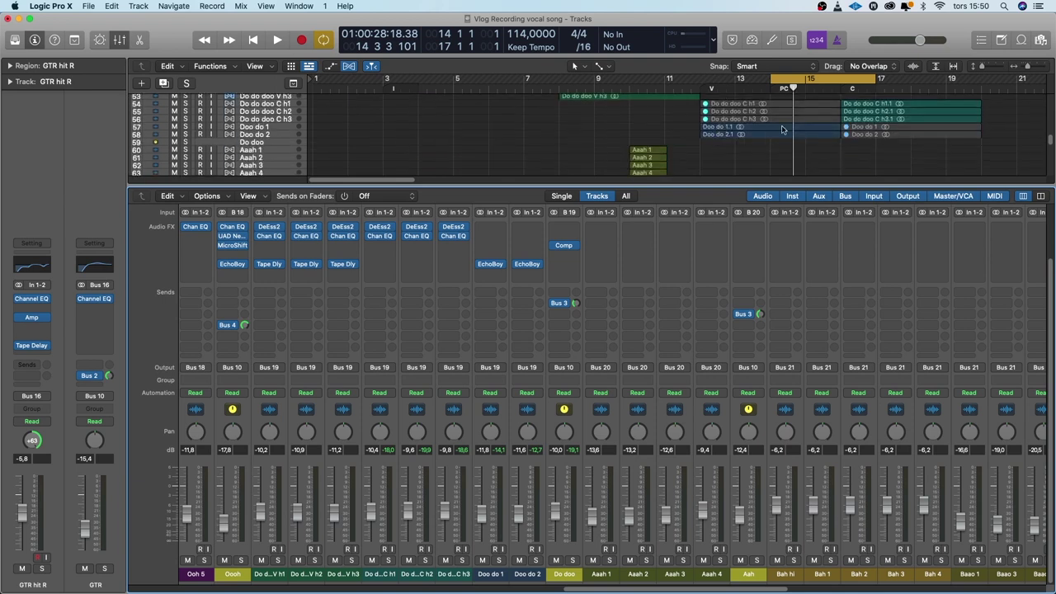
pyautogui.moveTo(847, 79); pyautogui.dragTo(917, 79)
pyautogui.scroll(-10, 737, 168)
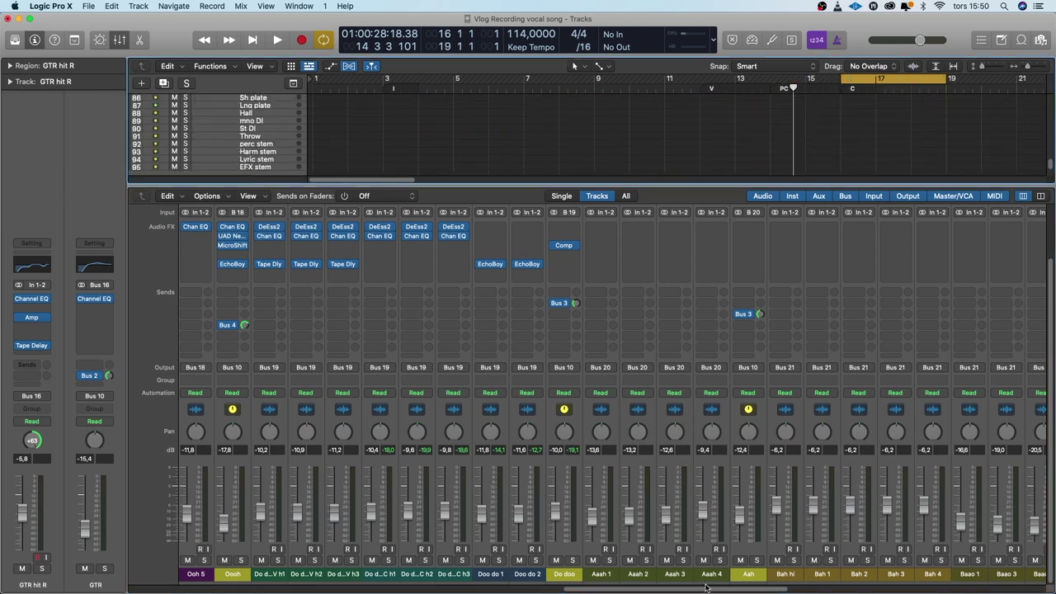
pyautogui.moveTo(705, 588); pyautogui.dragTo(876, 571)
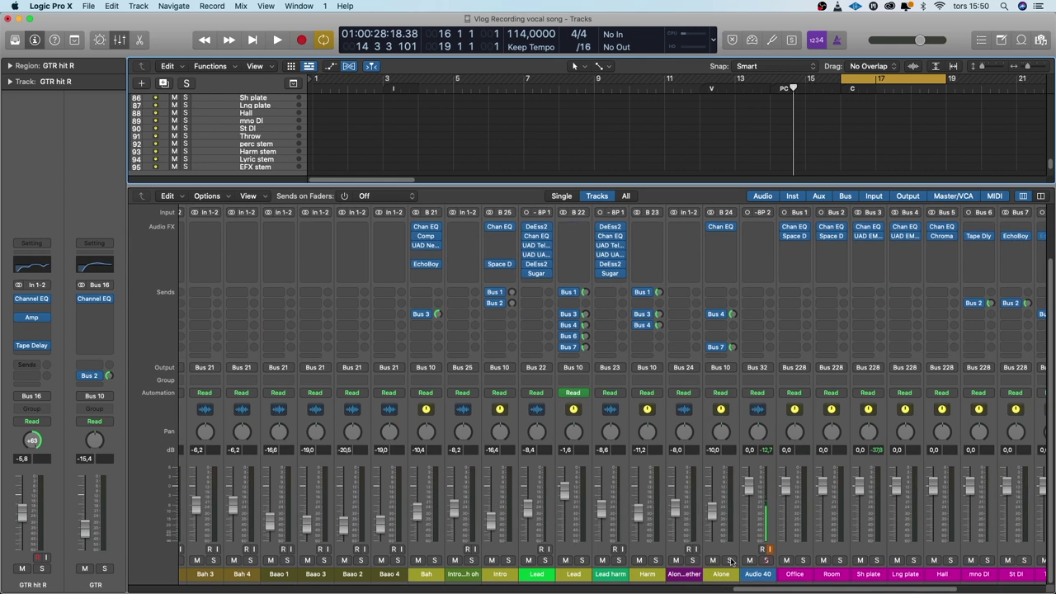
# - Play the Alone vocal soloed and review its Channel EQ curve
pyautogui.click(730, 560)
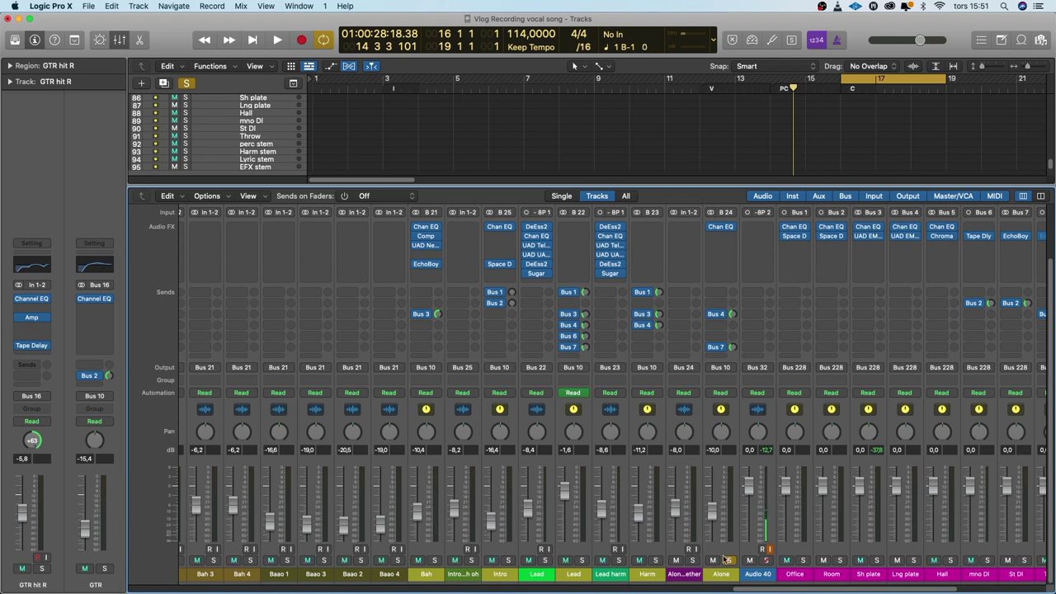
pyautogui.press('space')
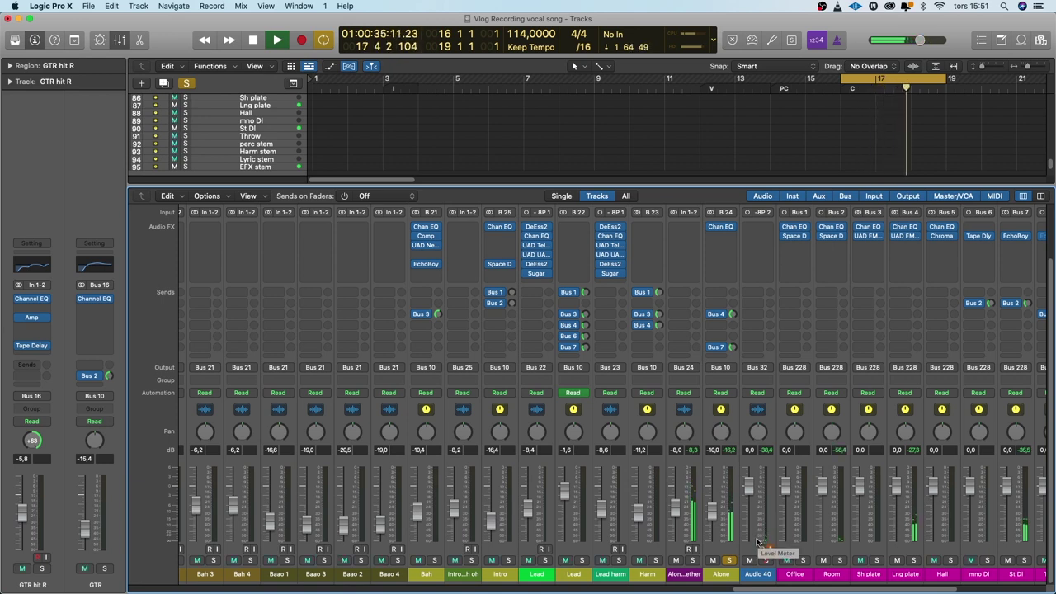
pyautogui.press('space')
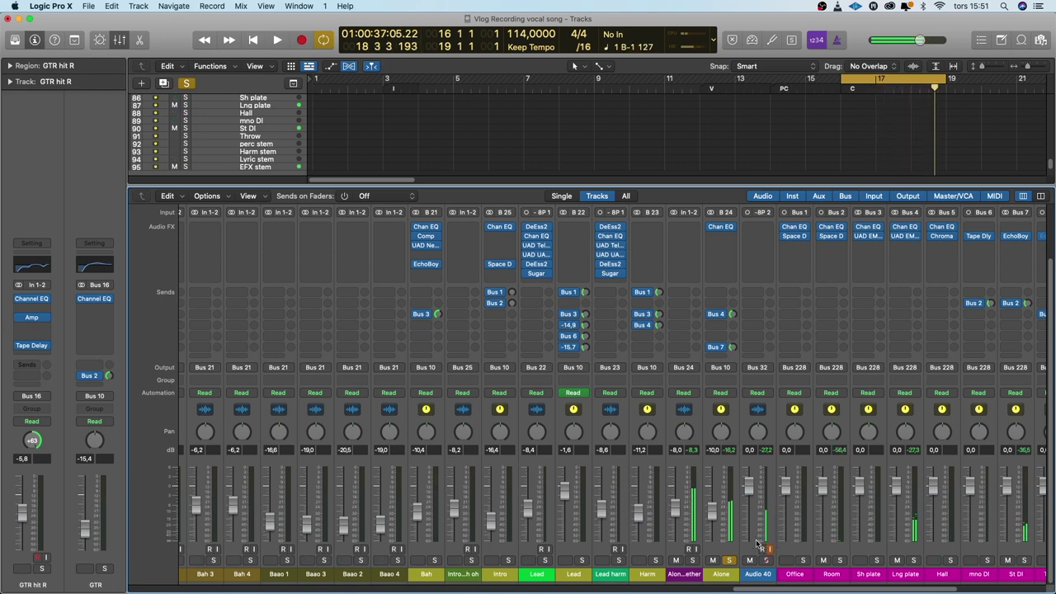
pyautogui.click(721, 227)
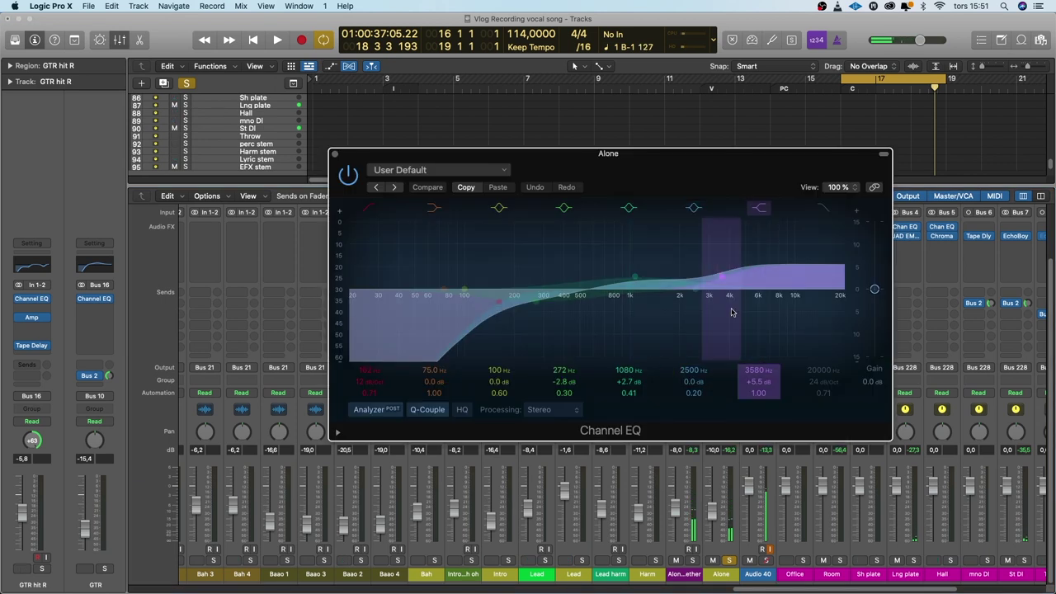
pyautogui.click(334, 156)
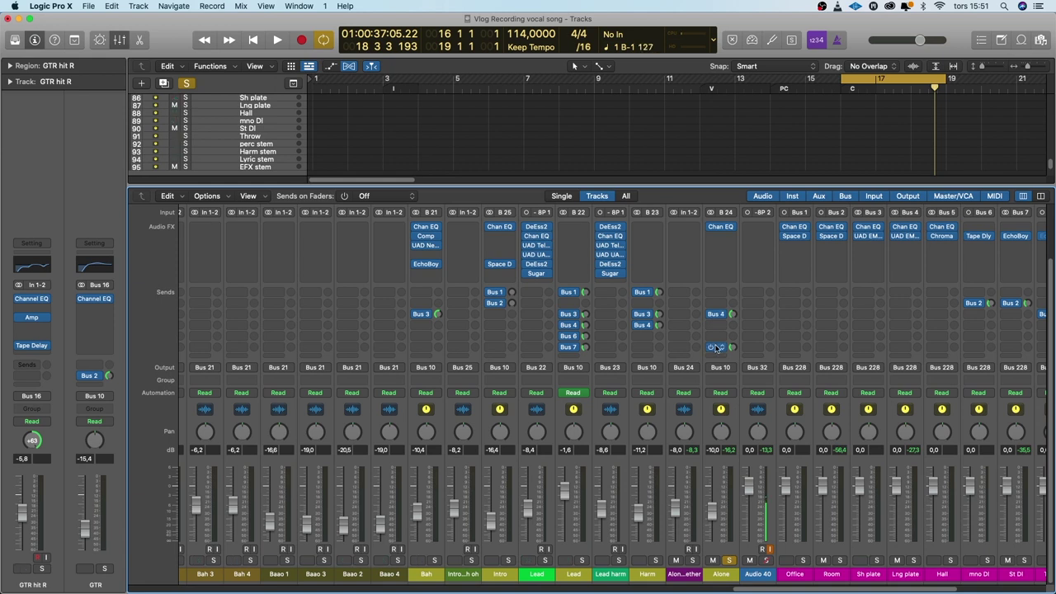
# - Set the cycle range to bars 10–12, covering the Aaah, Bah and Baao regions
pyautogui.scroll(1, 716, 125)
pyautogui.scroll(8, 716, 126)
pyautogui.moveTo(633, 80); pyautogui.dragTo(698, 80)
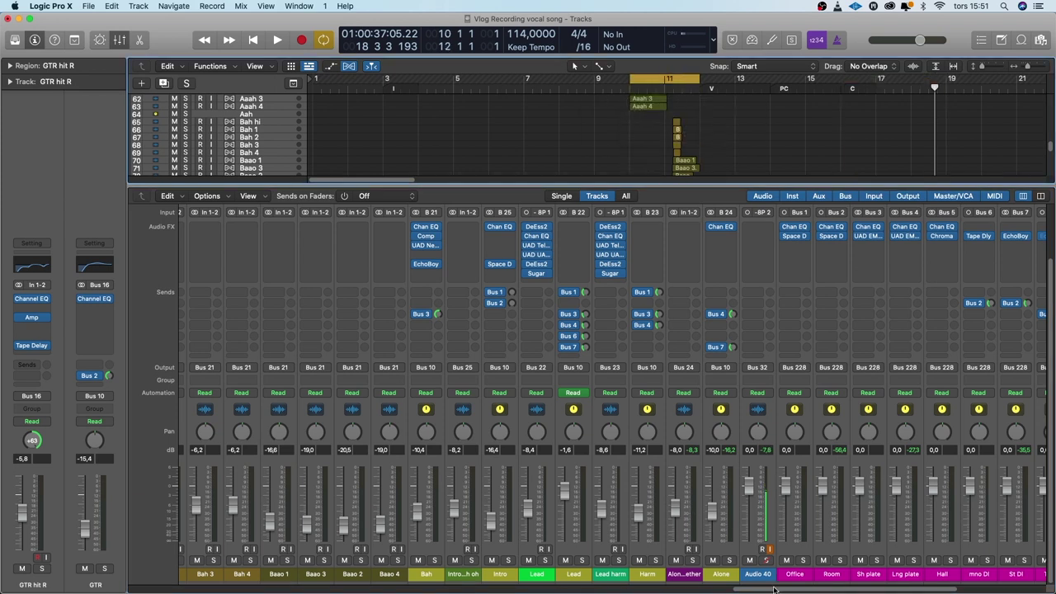
# - Solo the Bah vocal channel and review its Channel EQ
pyautogui.hscroll(-5, 774, 590)
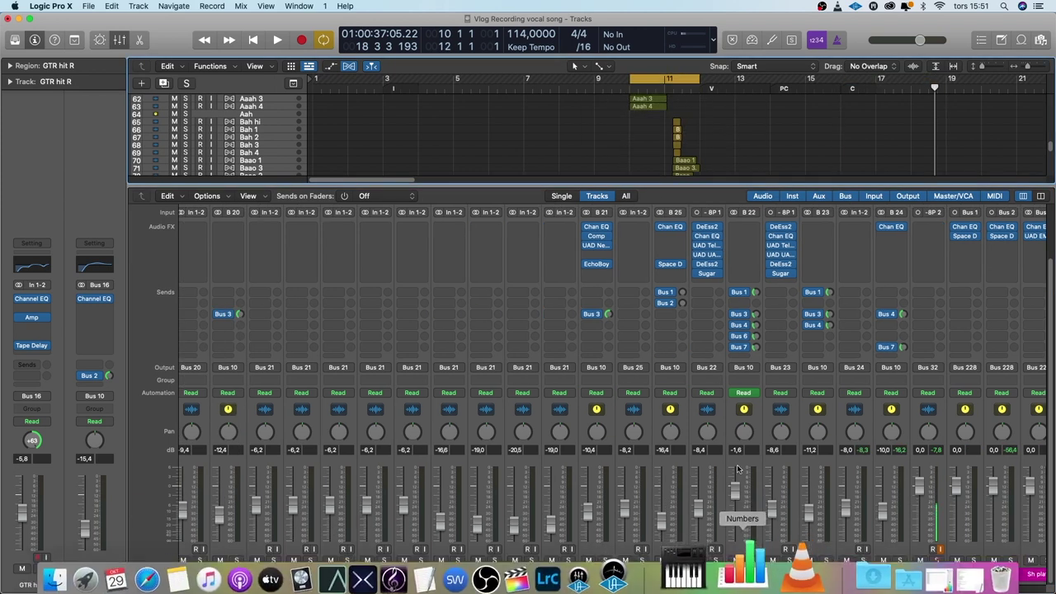
pyautogui.hscroll(-6, 685, 590)
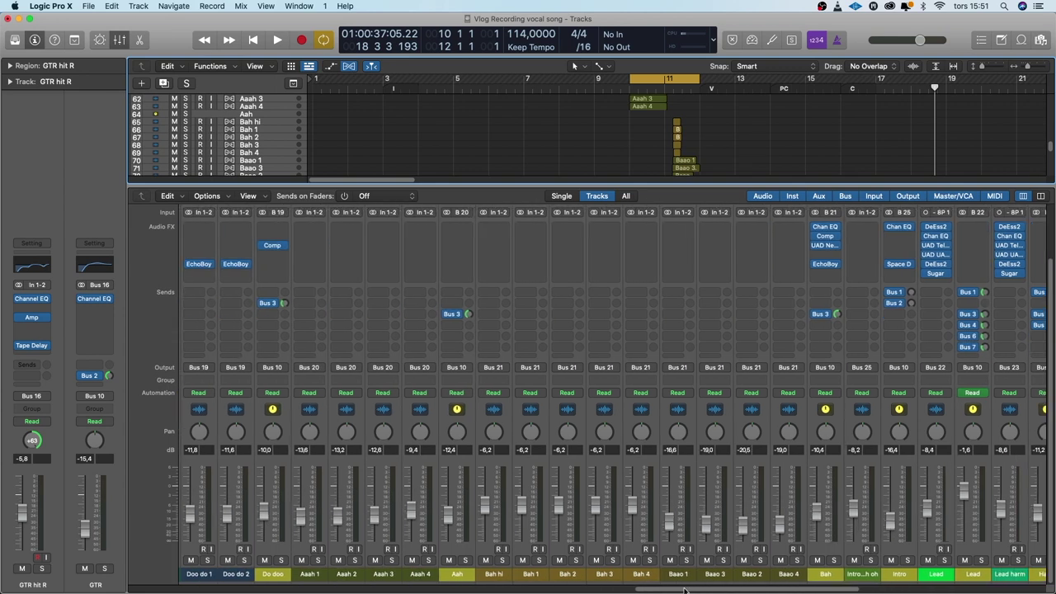
pyautogui.click(835, 561)
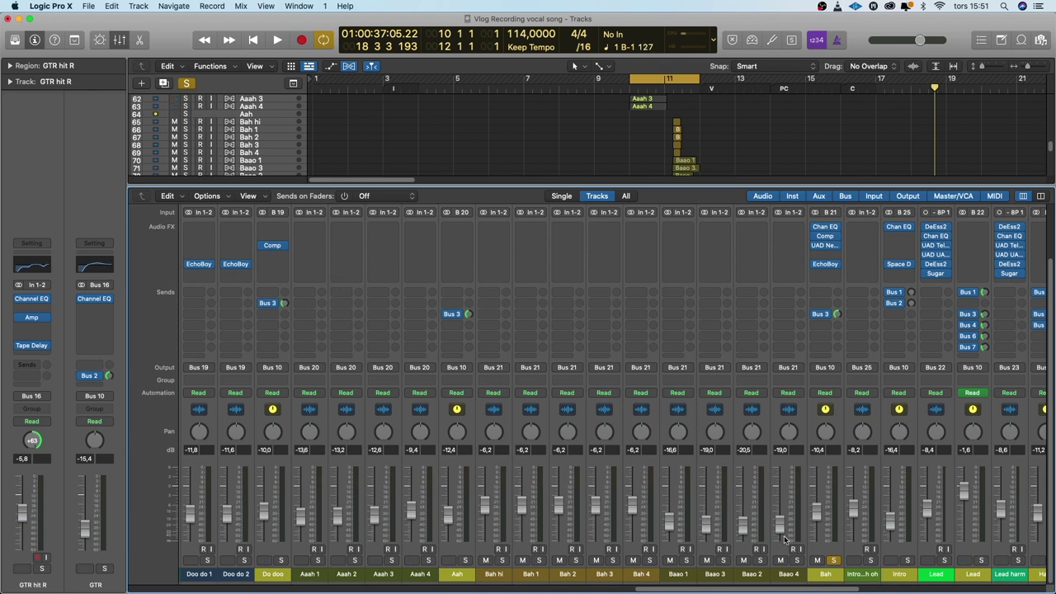
pyautogui.moveTo(828, 232)
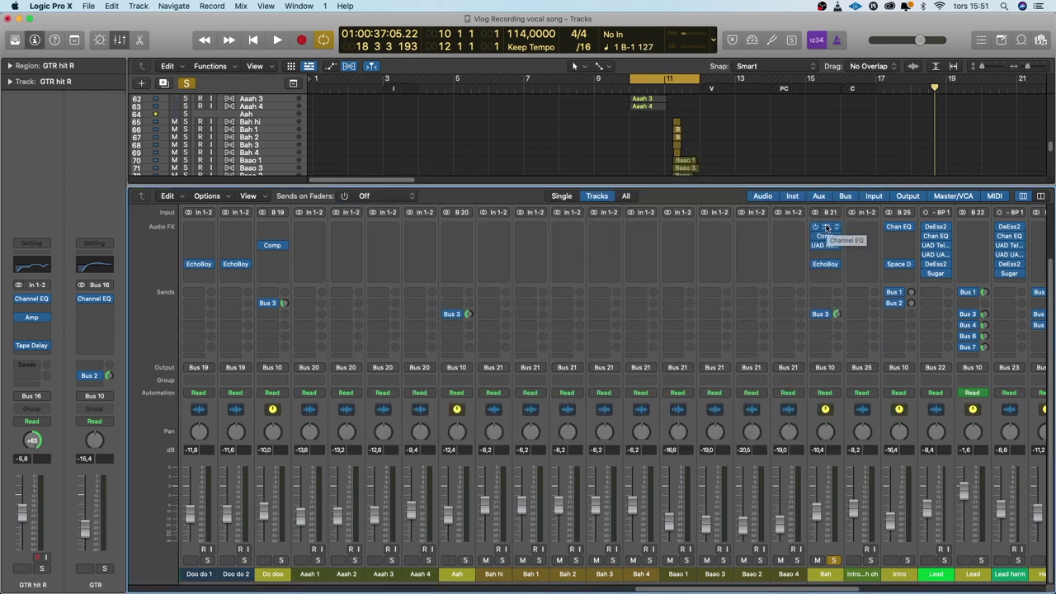
pyautogui.click(827, 229)
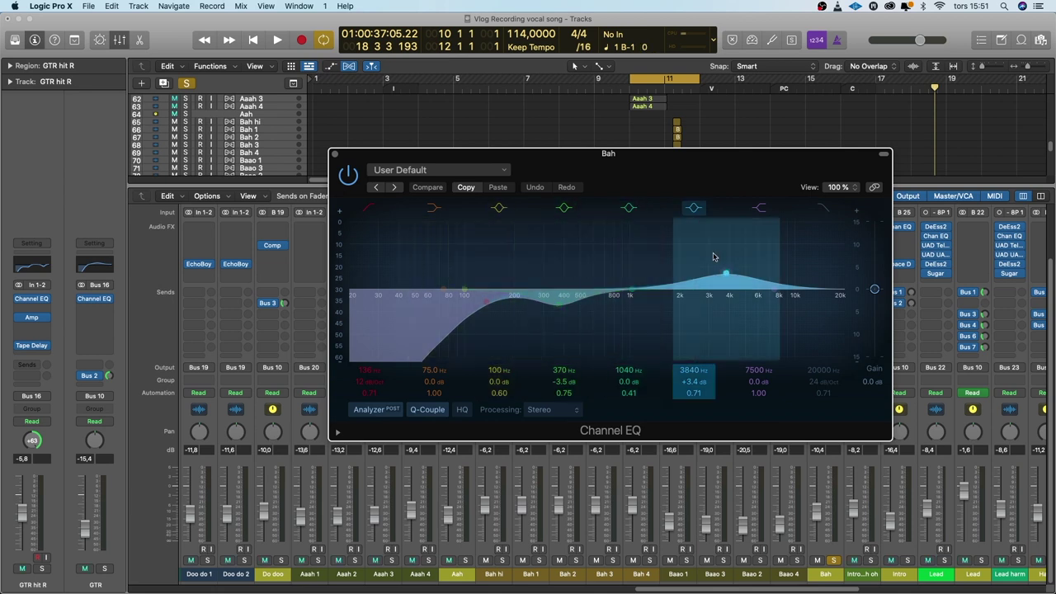
pyautogui.click(333, 155)
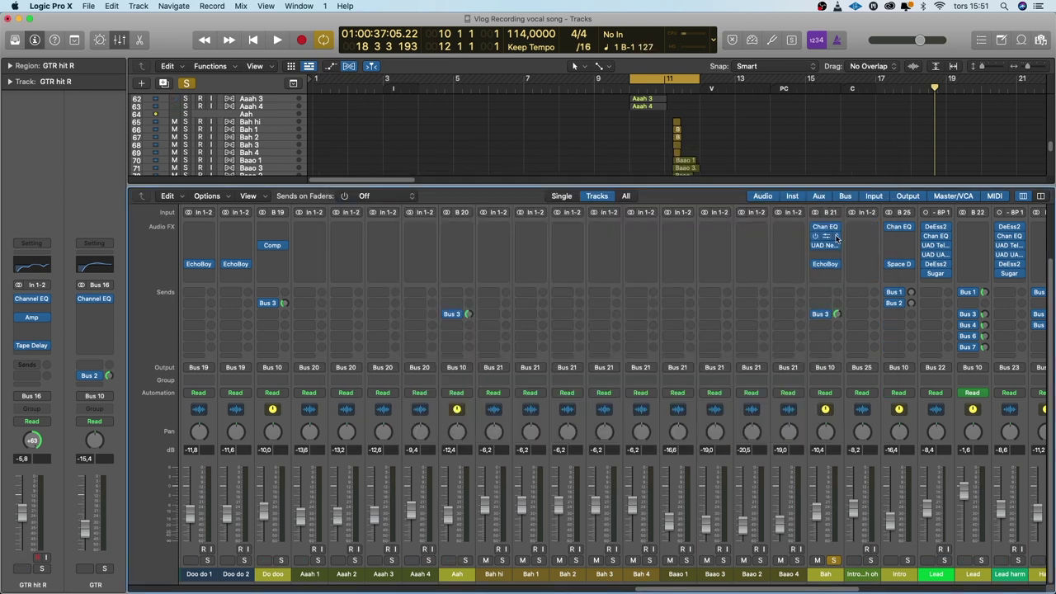
# - Inspect Bah's compressor, Neve 1073 preamp and EchoBoy echo plugin windows
pyautogui.click(829, 238)
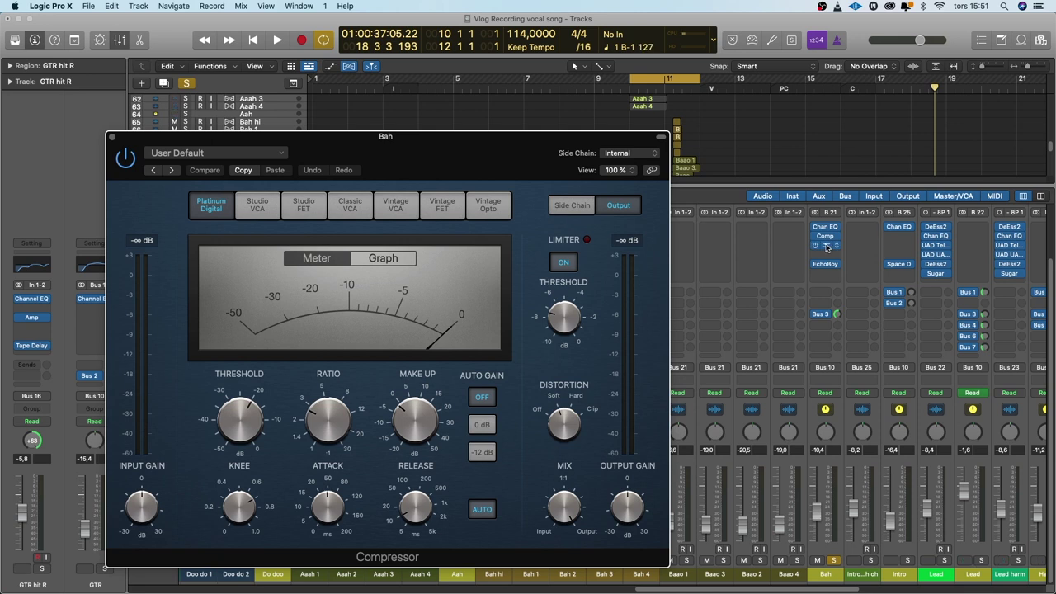
pyautogui.click(828, 246)
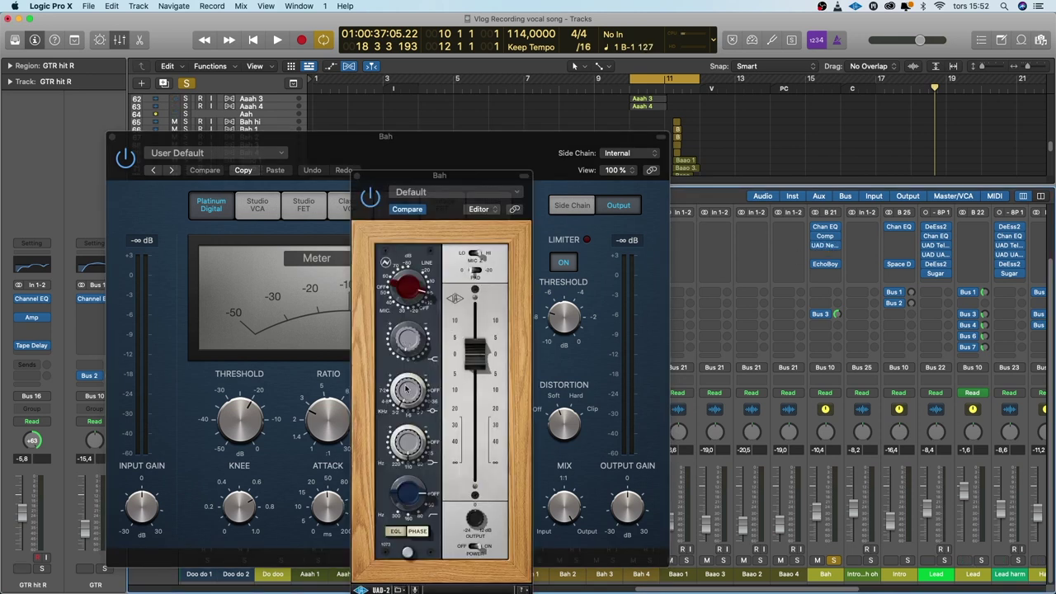
pyautogui.click(358, 178)
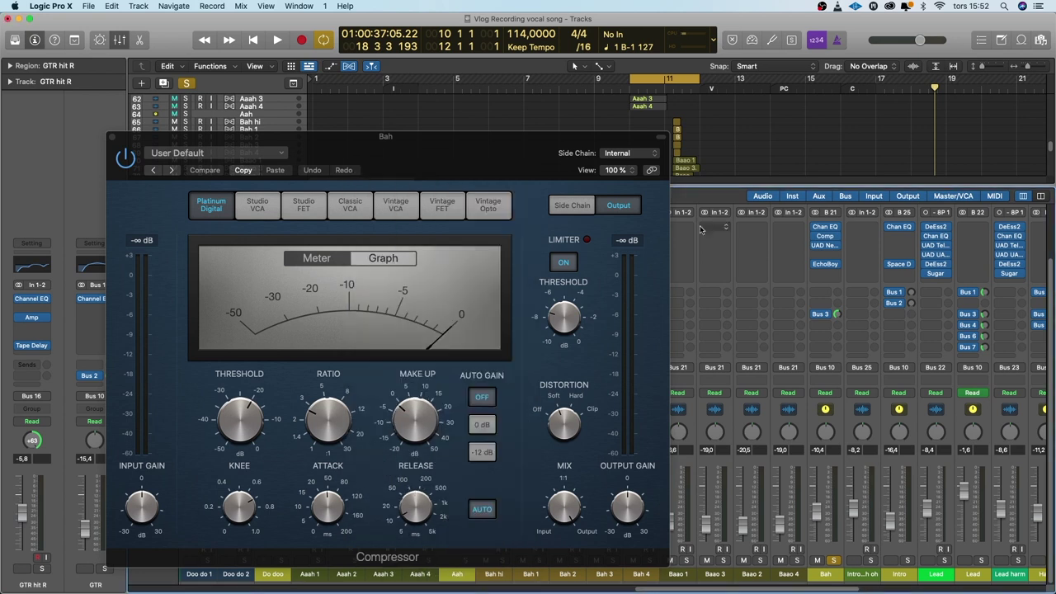
pyautogui.click(826, 263)
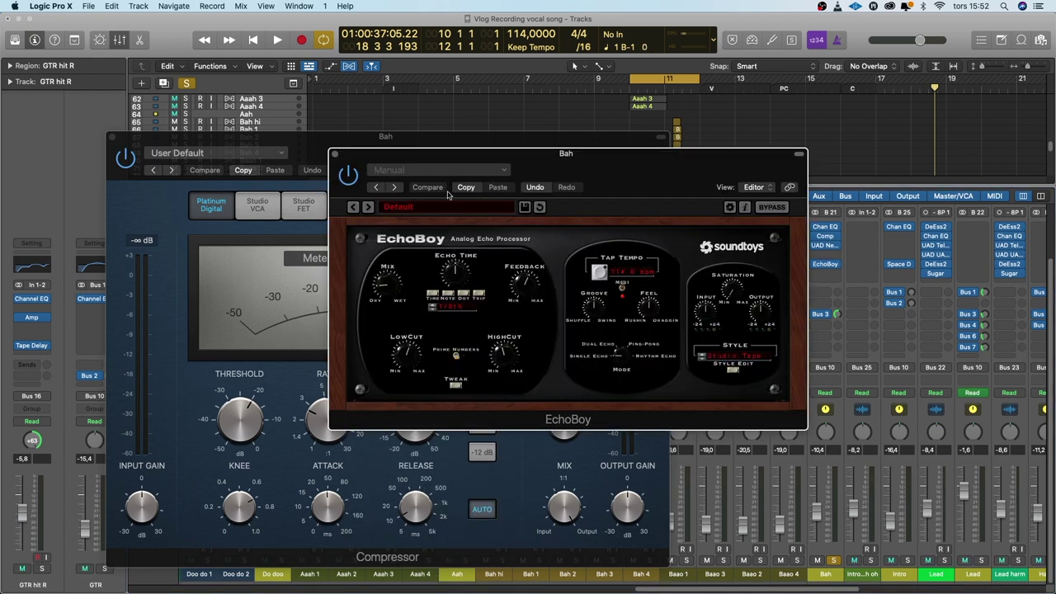
pyautogui.click(335, 154)
pyautogui.click(113, 139)
# - Play the bar 10 loop with Bah soloed, then take Bah out of solo
pyautogui.press('space')
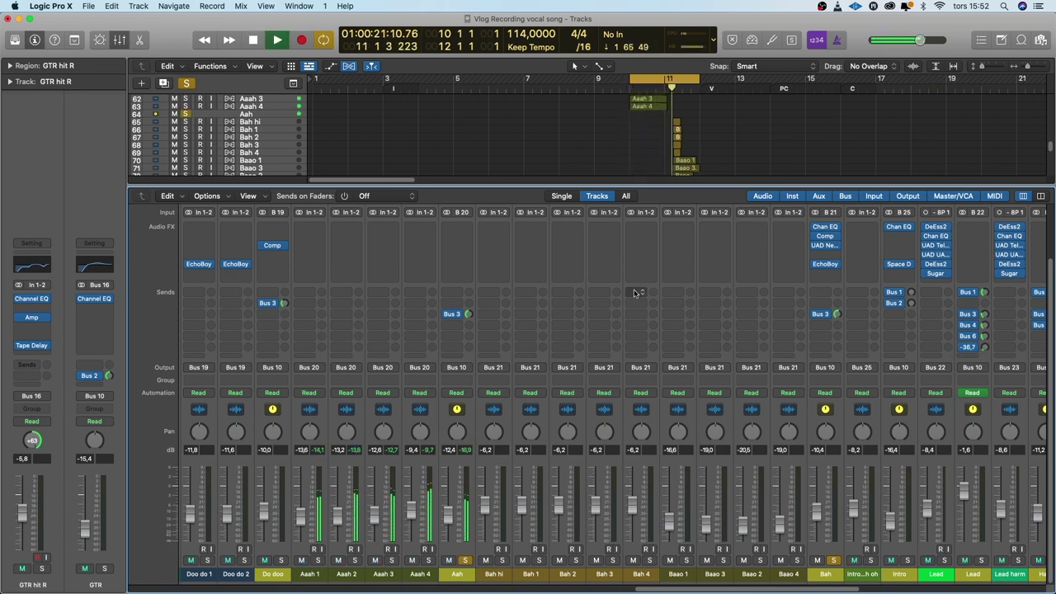
pyautogui.press('space')
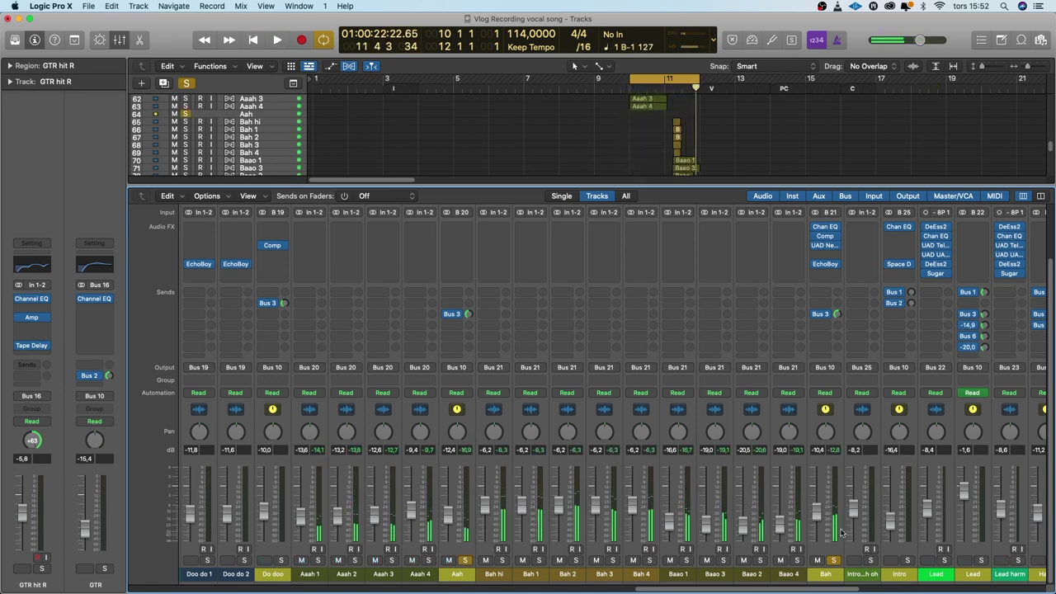
pyautogui.click(833, 560)
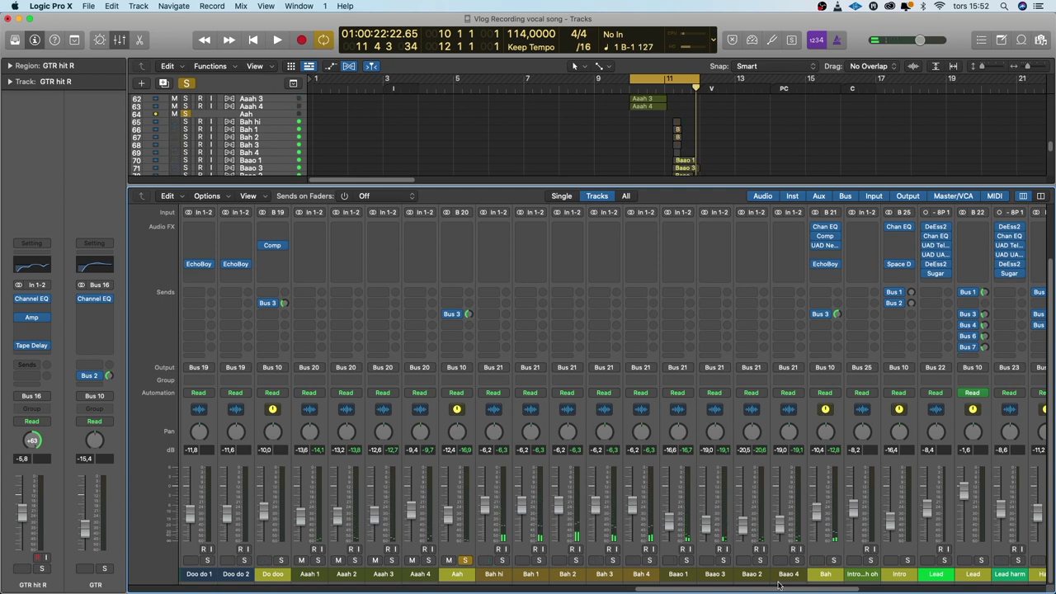
pyautogui.moveTo(775, 587); pyautogui.dragTo(714, 589)
pyautogui.scroll(-5, 496, 136)
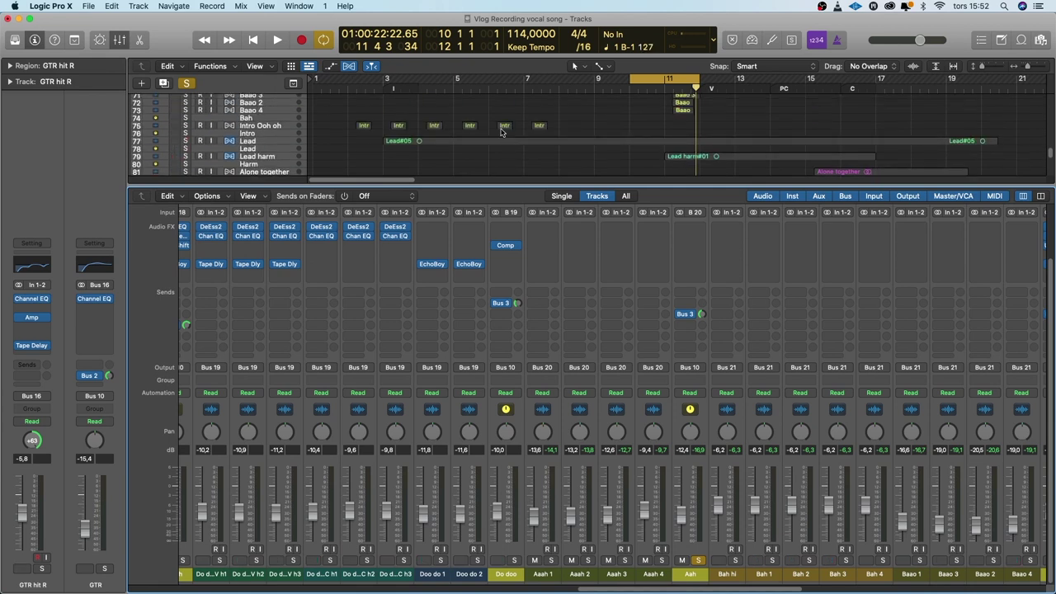
# - Solo the Intro Ooh oh track and loop bars 2 to 5
pyautogui.click(275, 130)
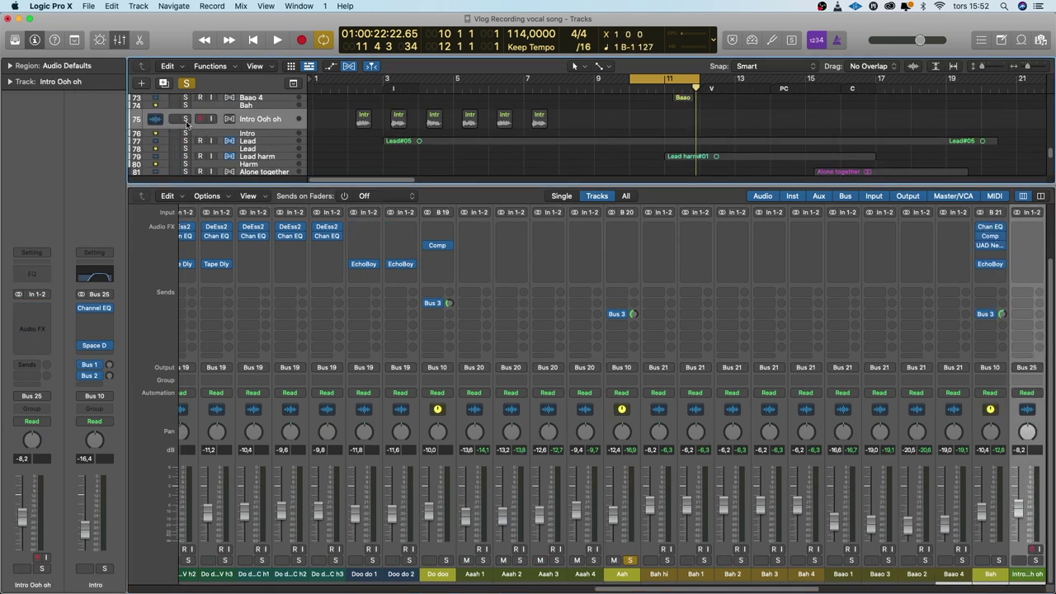
pyautogui.click(184, 121)
pyautogui.click(188, 83)
pyautogui.click(185, 119)
pyautogui.moveTo(350, 86); pyautogui.dragTo(456, 85)
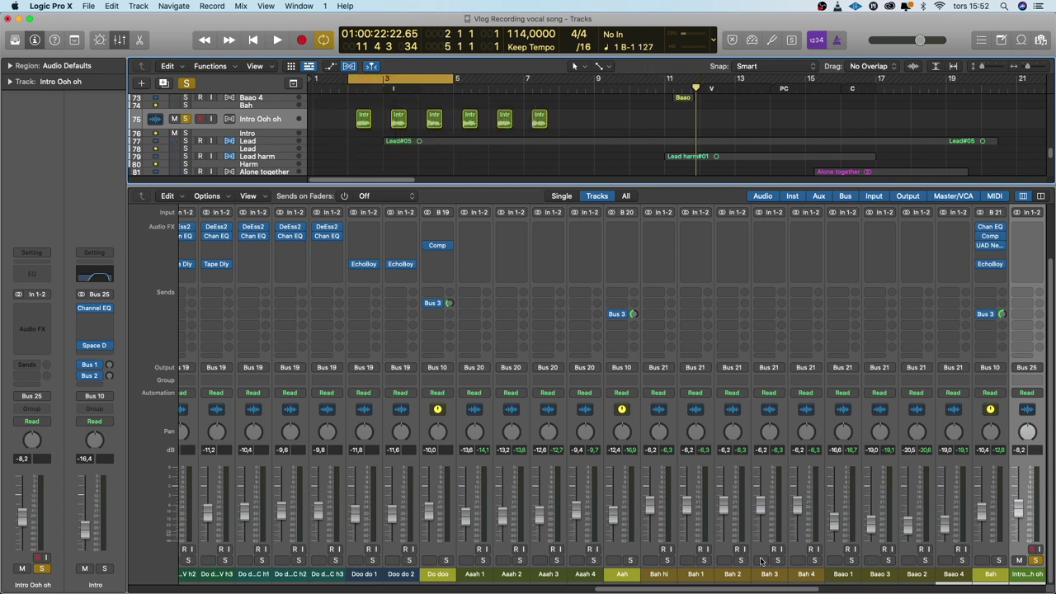
# - Check the Intro's 1.5s Perc Room Space Designer reverb, then play the intro loop
pyautogui.moveTo(728, 589); pyautogui.dragTo(795, 584)
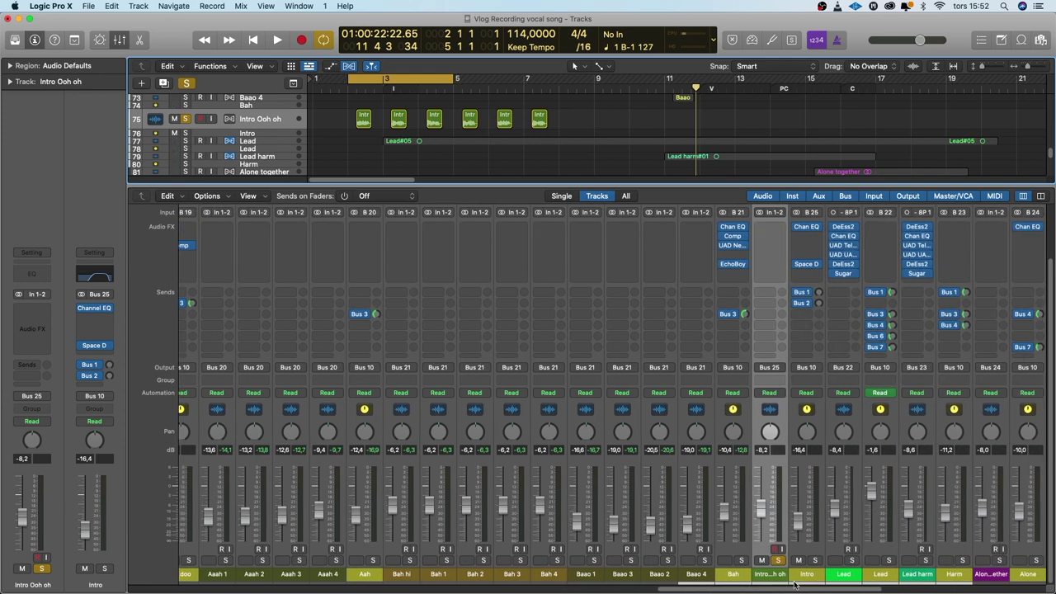
pyautogui.click(809, 264)
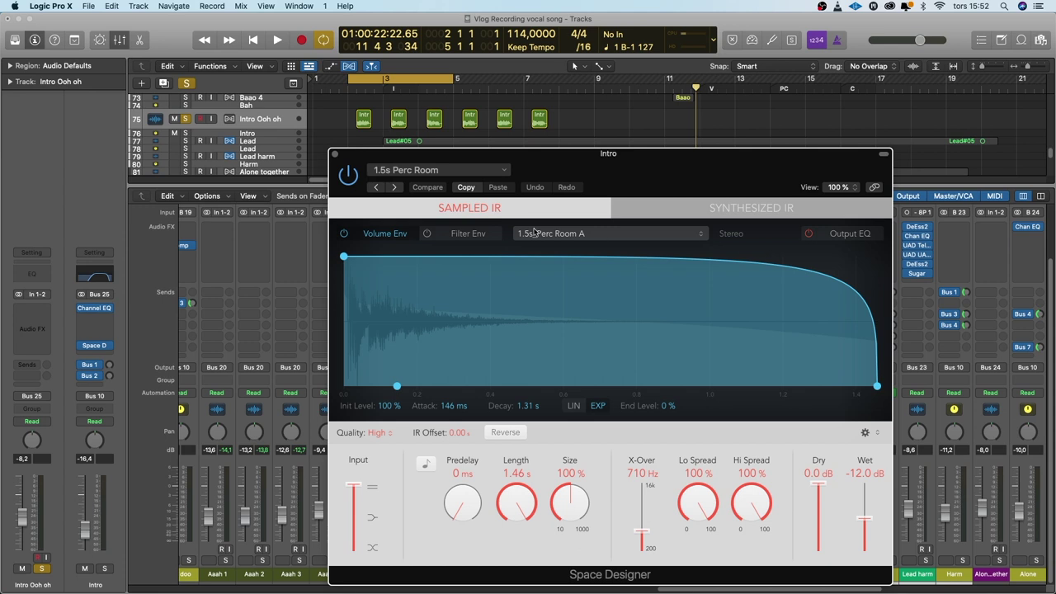
pyautogui.click(335, 153)
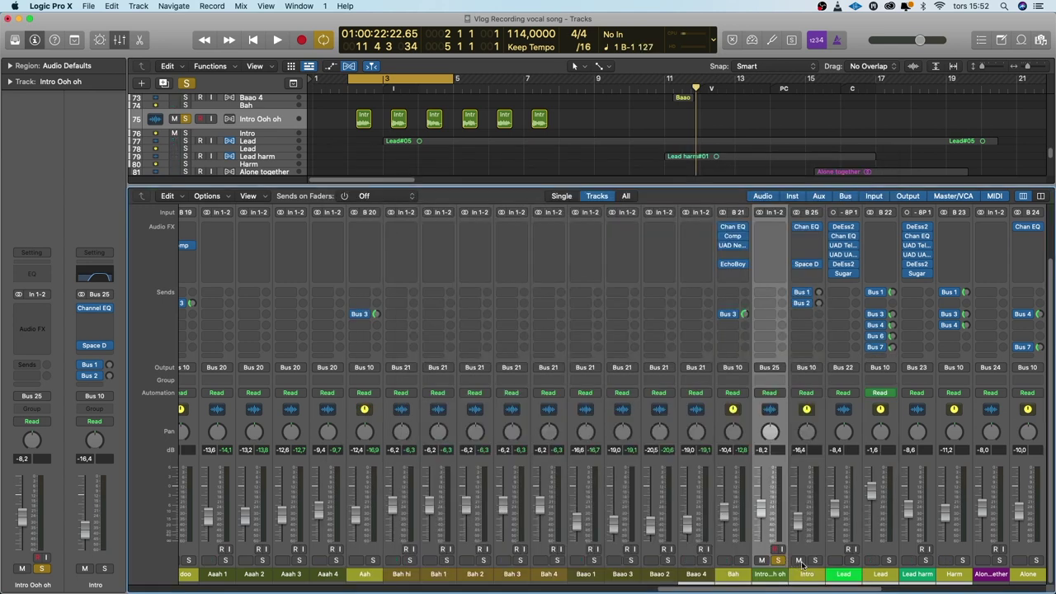
pyautogui.press('space')
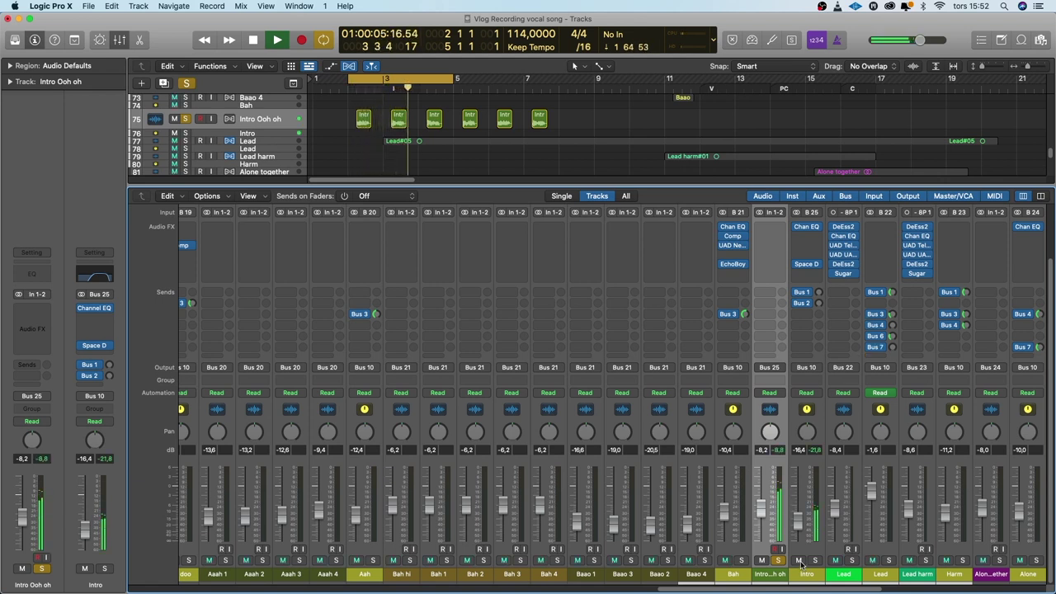
# - Stop playback, unsolo Intro Ooh oh, and solo the Lead vocal channel
pyautogui.press('space')
pyautogui.click(779, 561)
pyautogui.hscroll(2, 648, 375)
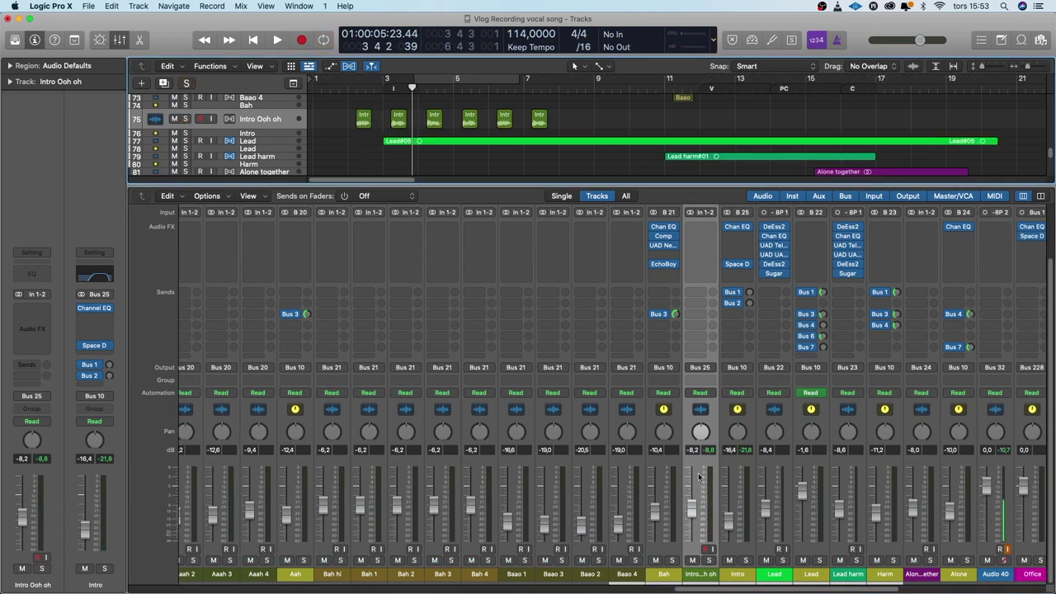
pyautogui.click(782, 560)
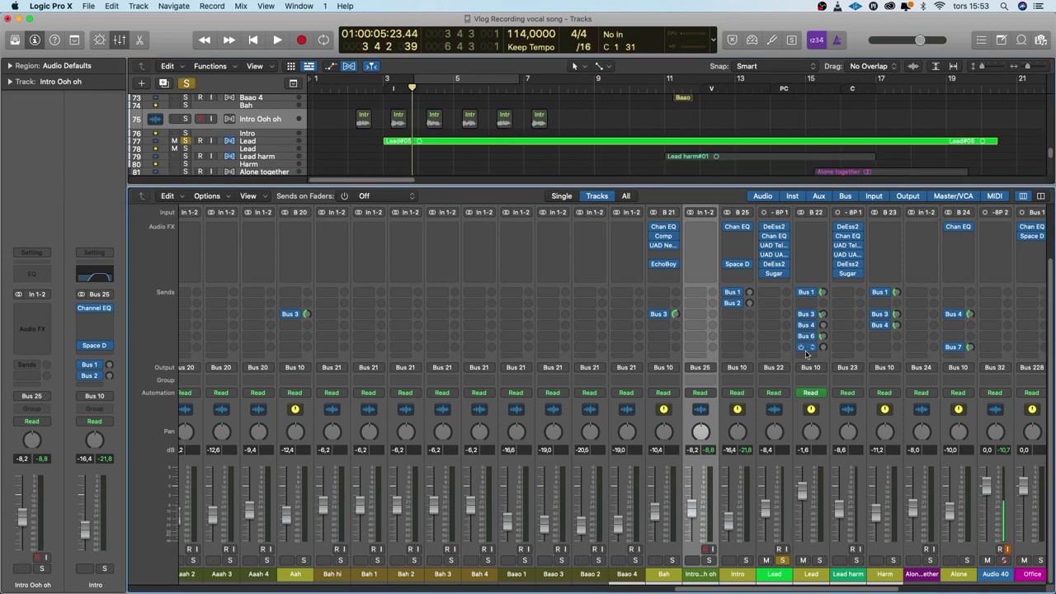
# - Inspect Lead's DeEsser 2, Channel EQ, LA-2A and 1176SE compressor plugin windows
pyautogui.click(775, 231)
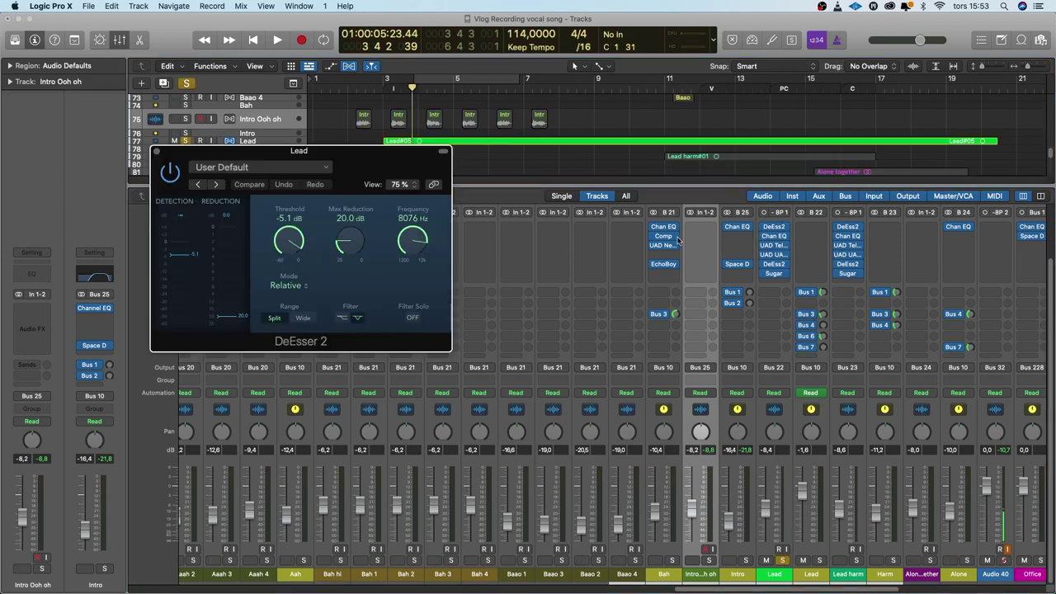
pyautogui.click(776, 236)
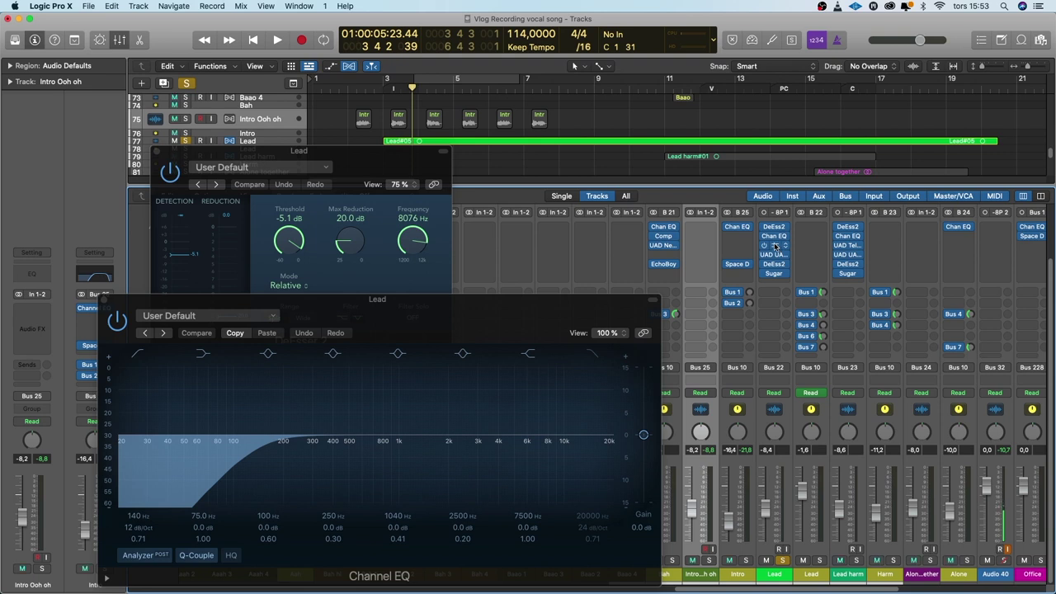
pyautogui.click(775, 246)
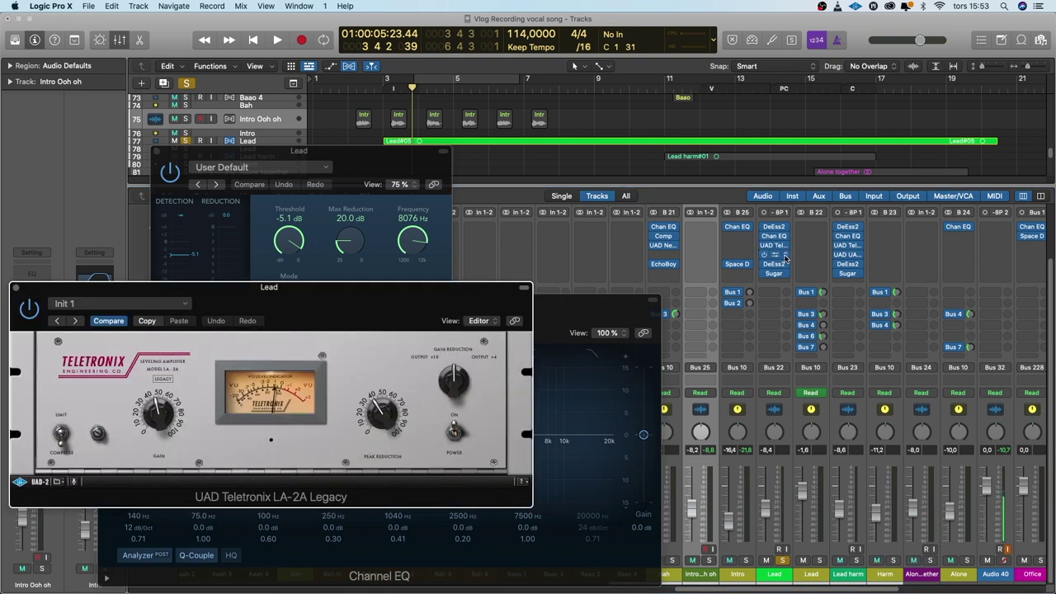
pyautogui.click(784, 255)
pyautogui.moveTo(645, 180); pyautogui.dragTo(677, 139)
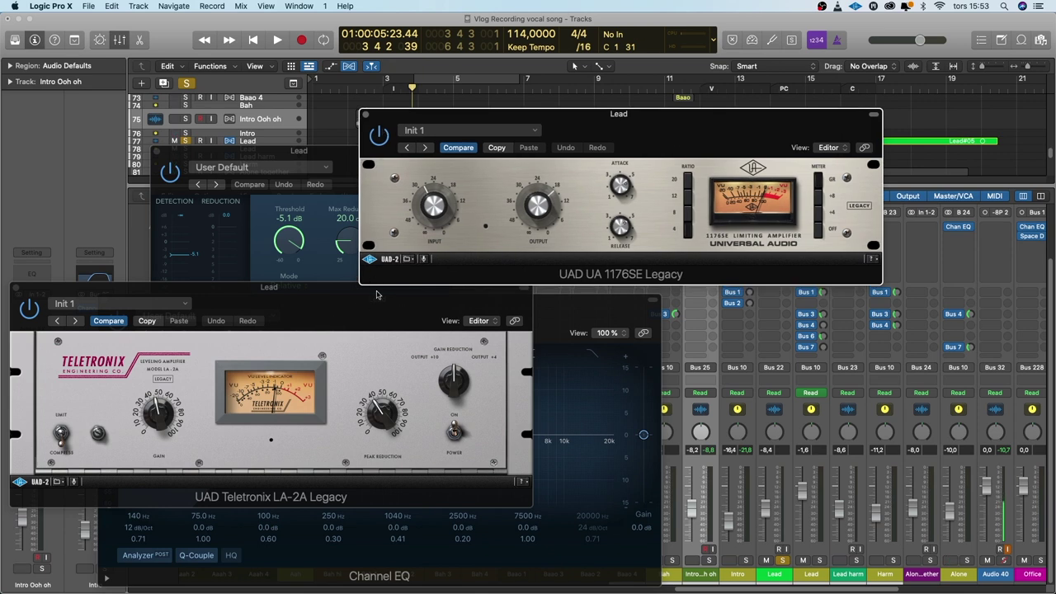
pyautogui.click(365, 115)
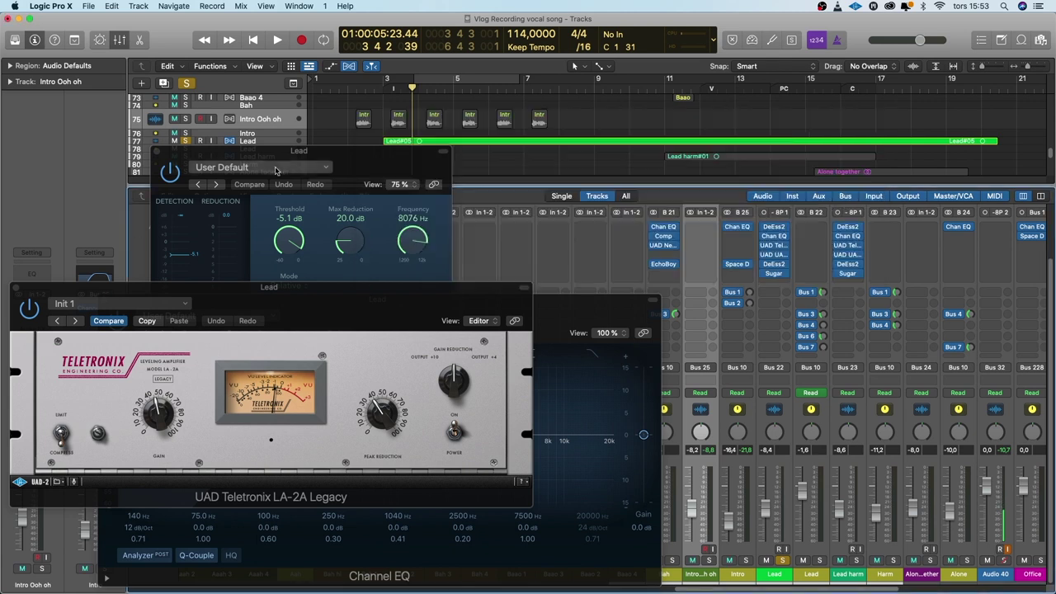
pyautogui.click(25, 287)
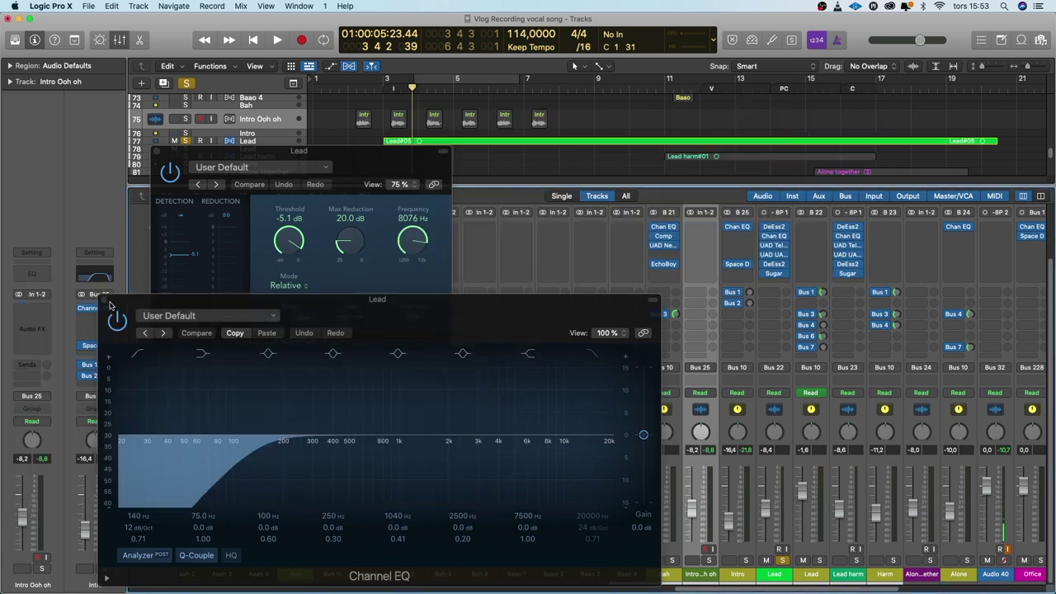
pyautogui.click(108, 302)
# - Review Lead's second DeEsser 2 and the Sugar plugin at the end of its chain
pyautogui.click(776, 265)
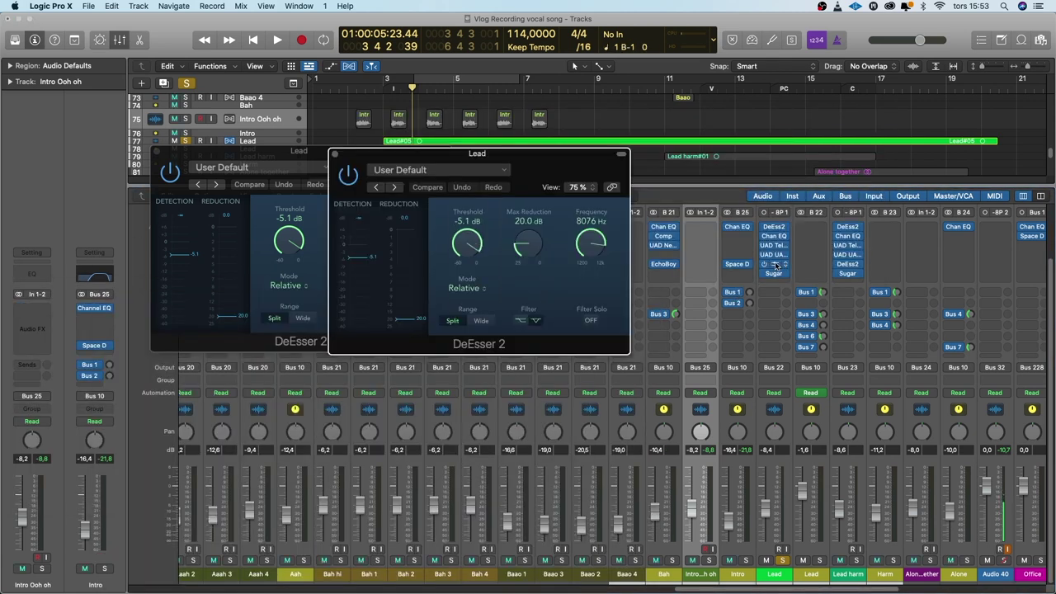
pyautogui.click(334, 154)
pyautogui.click(156, 153)
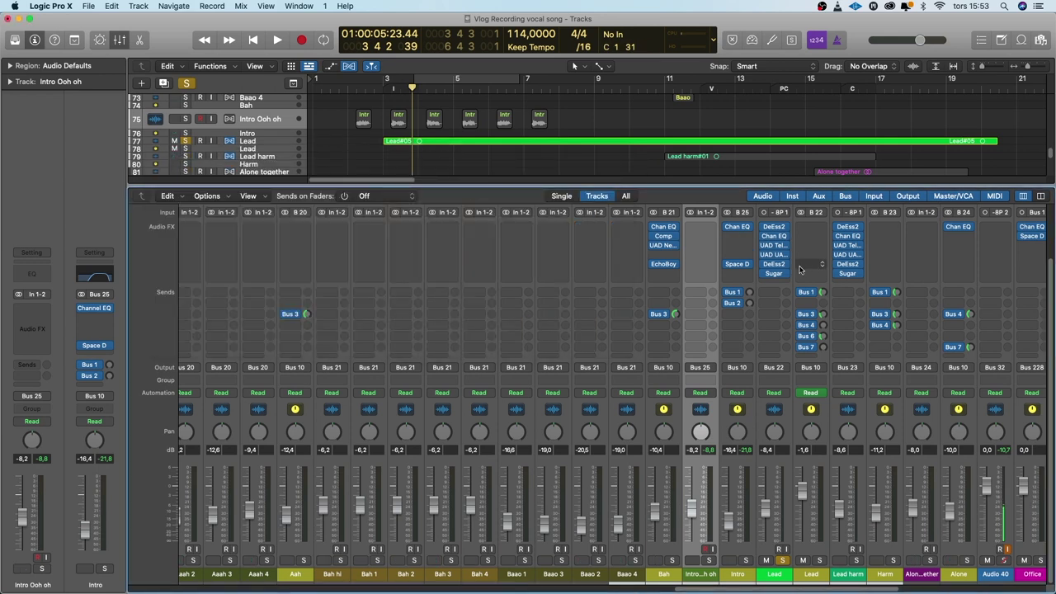
pyautogui.click(774, 273)
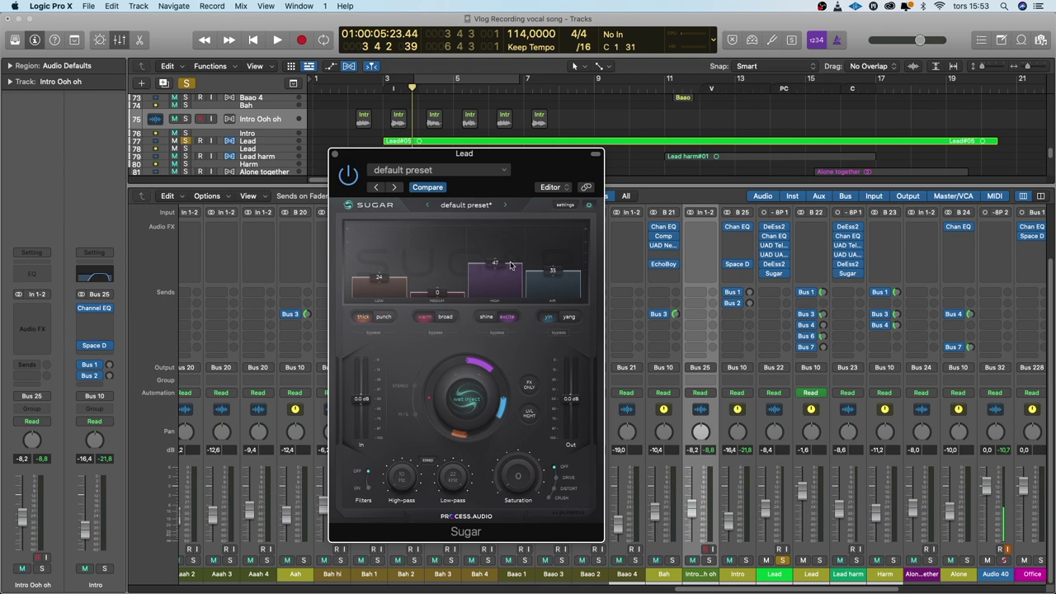
pyautogui.click(335, 156)
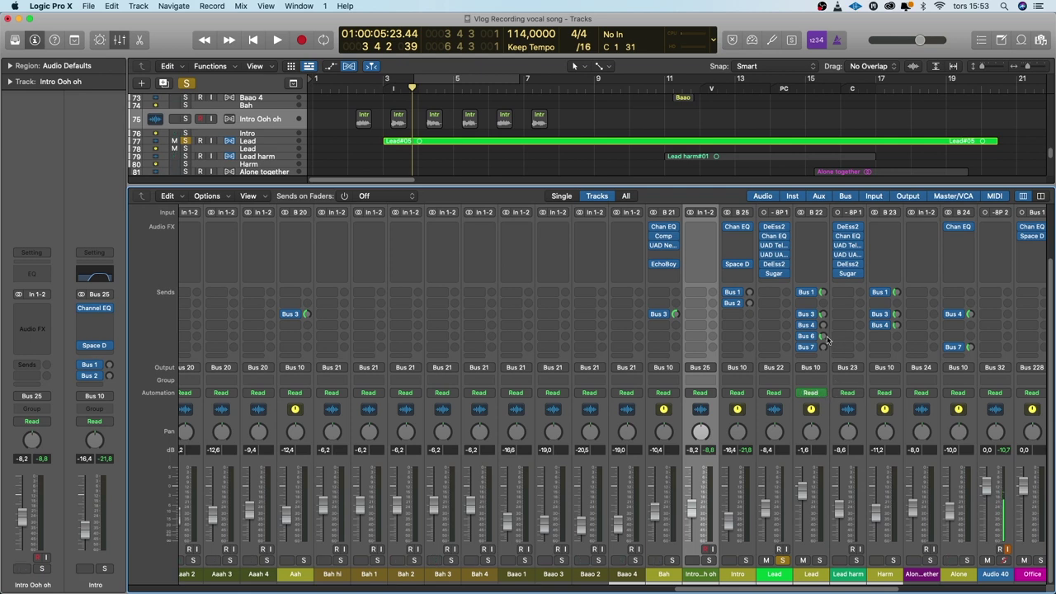
# - Play the soloed Lead vocal from bar 3 to just past bar 7, then release its solo
pyautogui.click(784, 560)
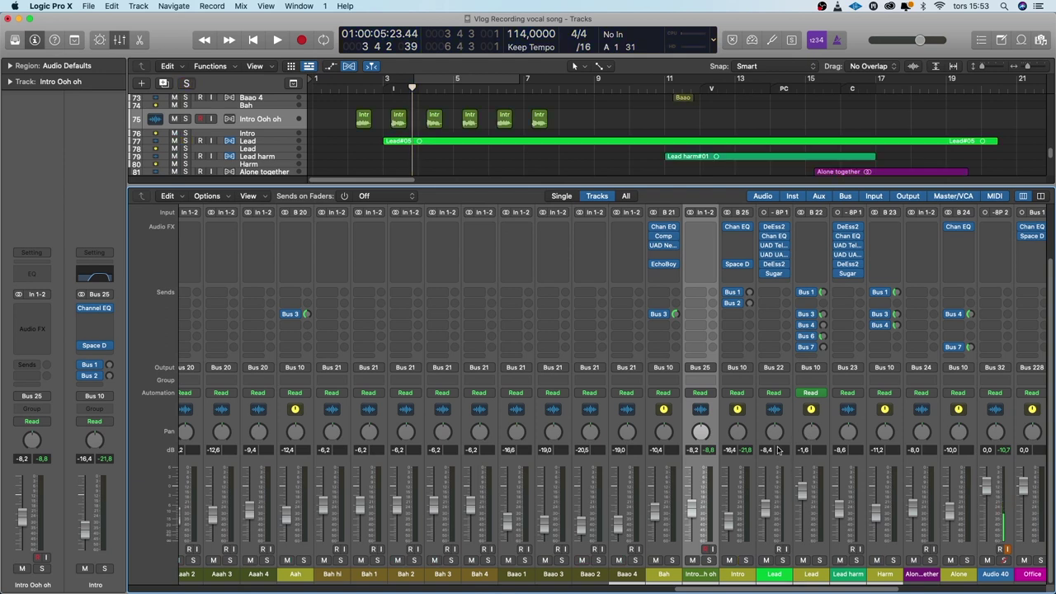
pyautogui.click(783, 560)
pyautogui.press('space')
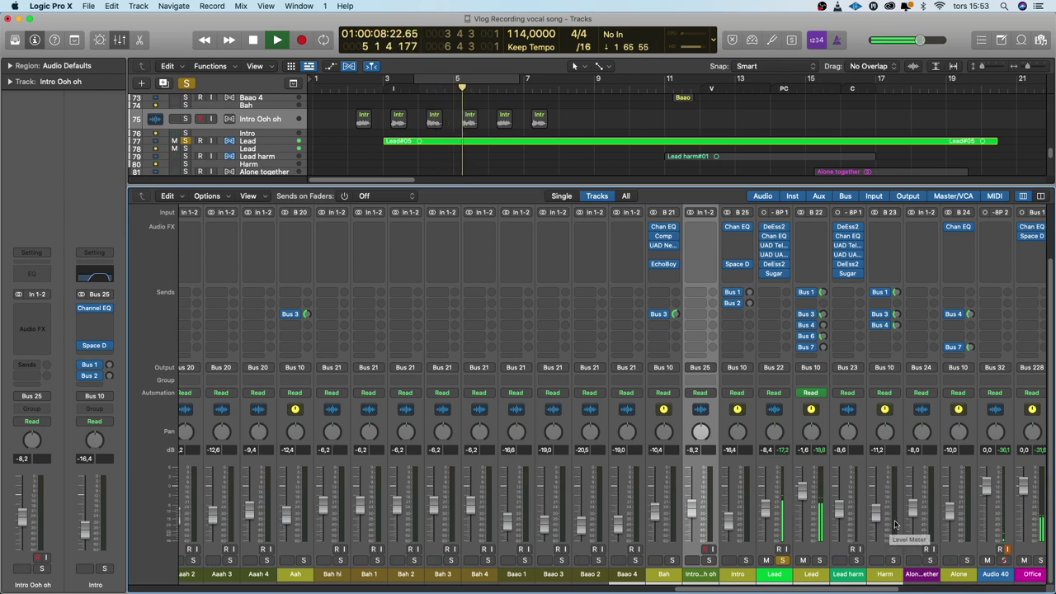
pyautogui.press('space')
pyautogui.click(784, 561)
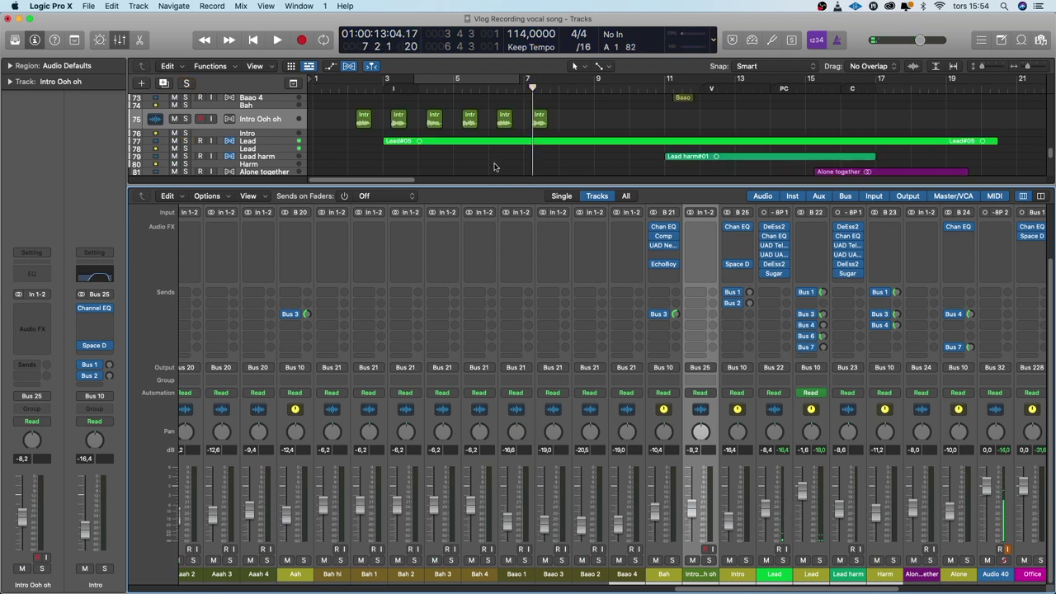
# - Hide the mixer and play the full arrangement with every track audible
pyautogui.press('x')
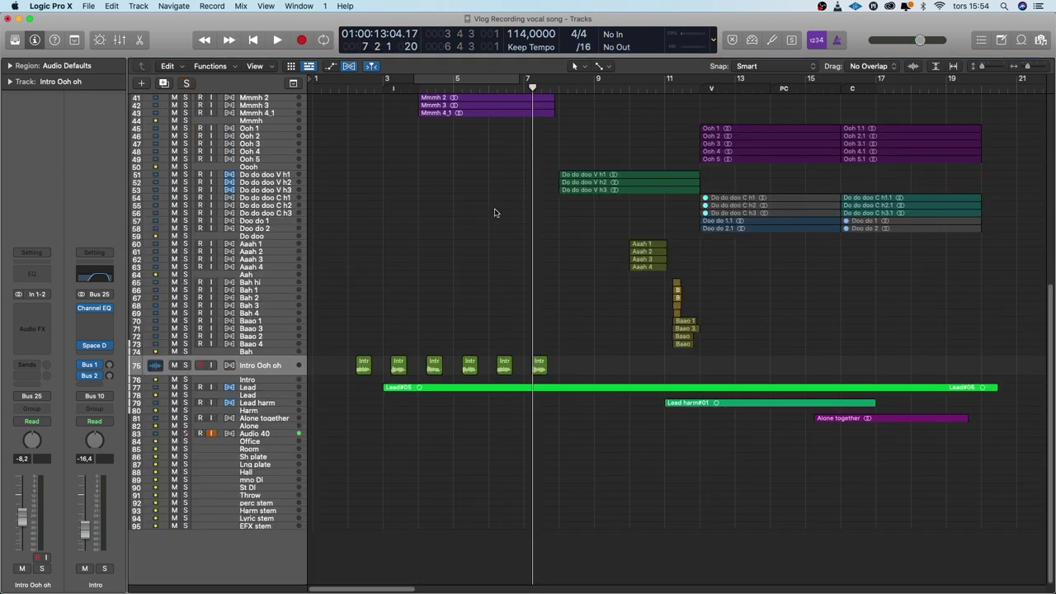
pyautogui.scroll(6, 495, 213)
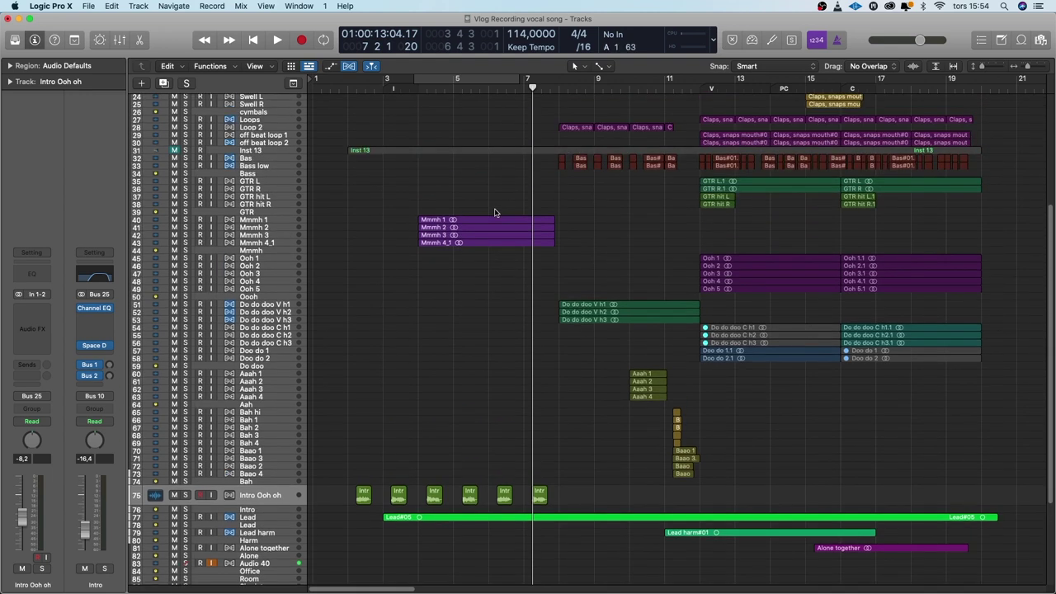
pyautogui.scroll(8, 495, 213)
pyautogui.scroll(-6, 503, 211)
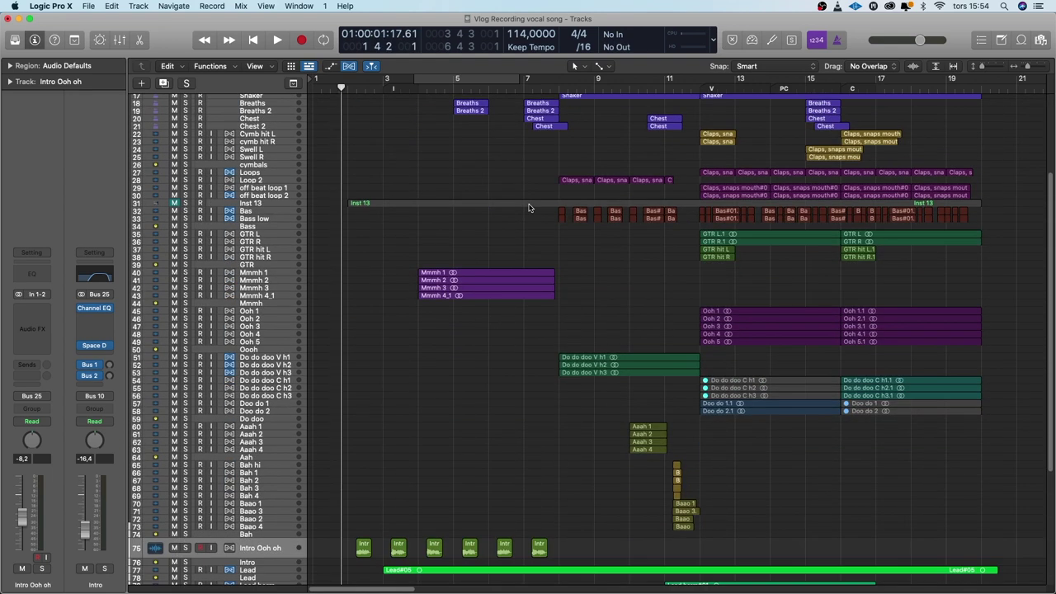
pyautogui.press('space')
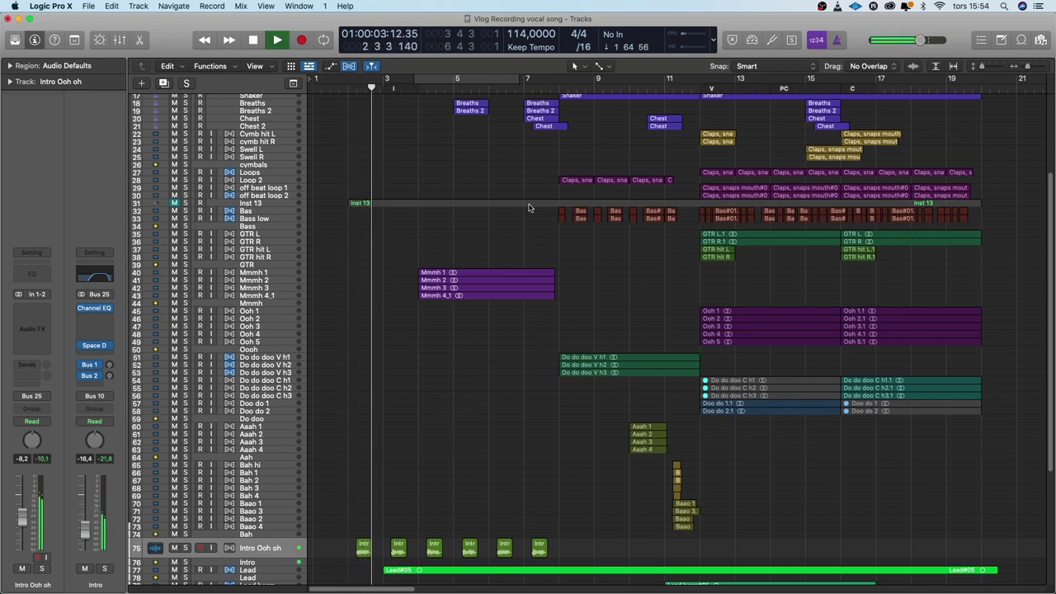